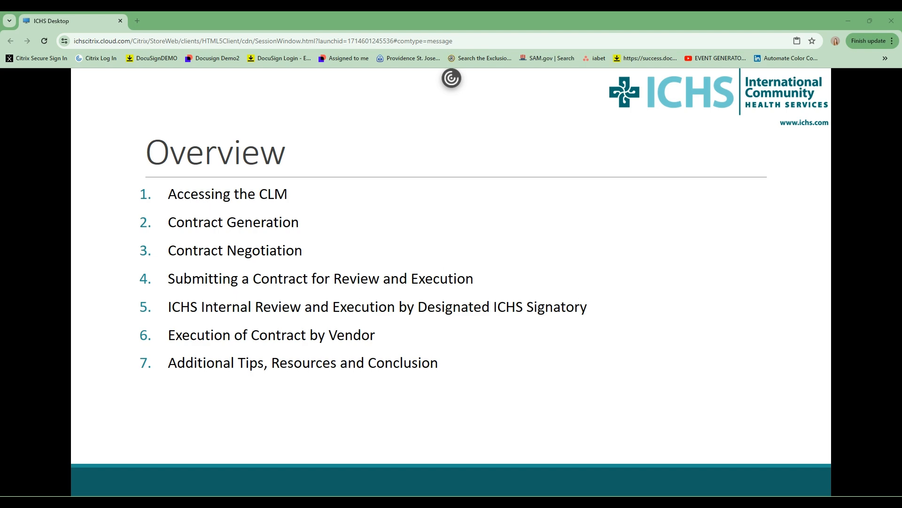
- Leave the Overview slide show and bring the OneICHS Home intranet page to the front in Chrome
click(213, 255)
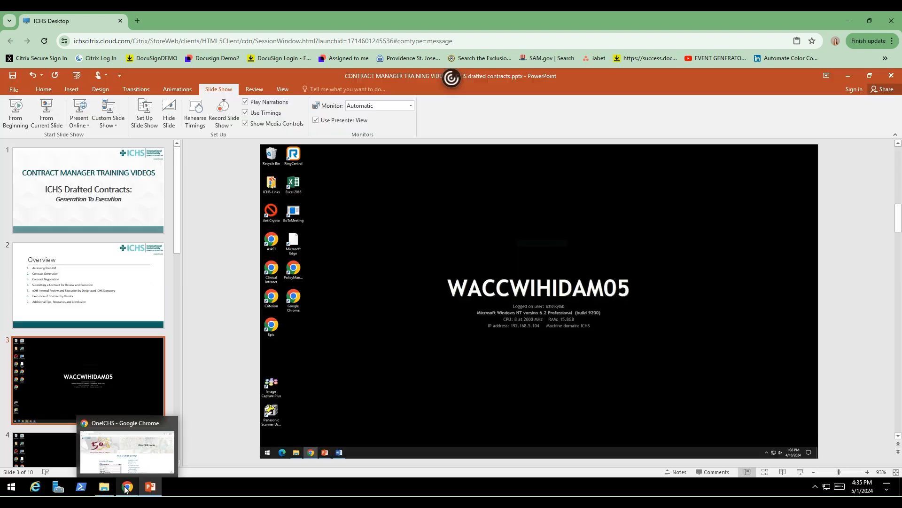
click(126, 488)
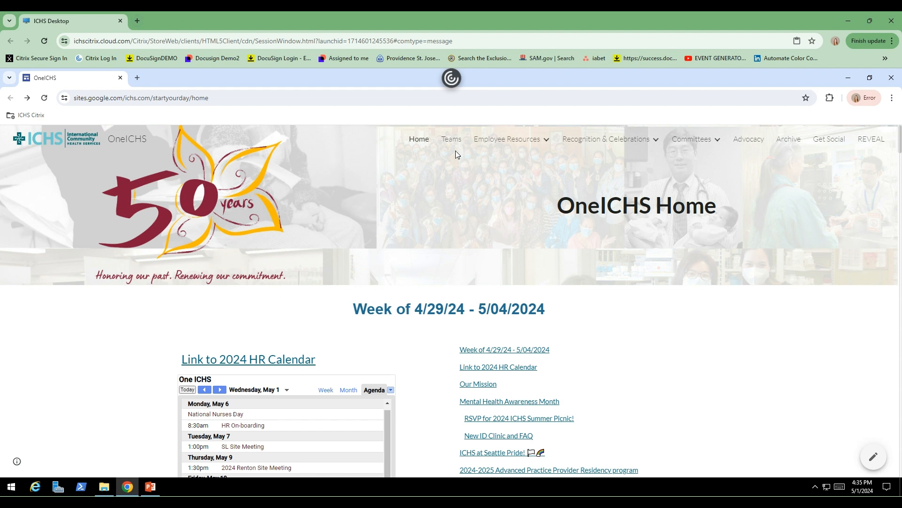
- Open the Contracts page under Employee Resources and scroll to the DocuSign CLM Link section
mouse_move(484, 143)
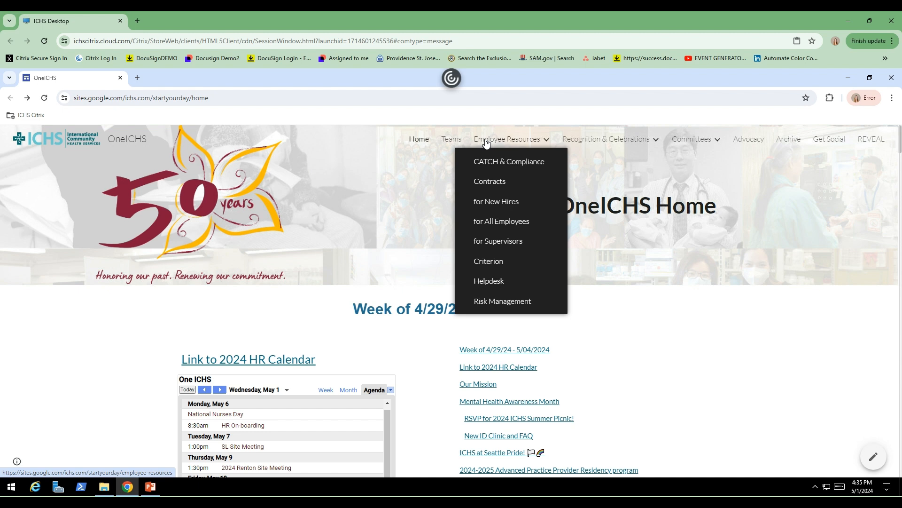
click(499, 183)
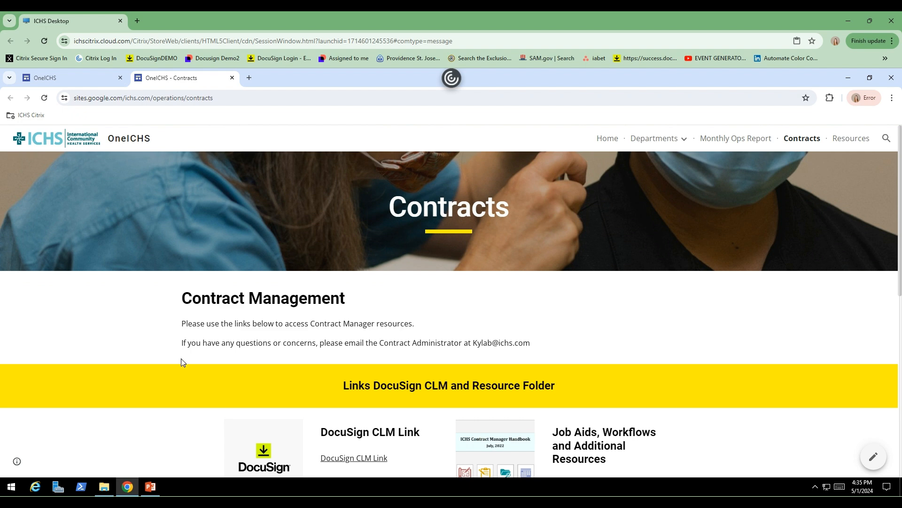
scroll(337, 379, down, 2)
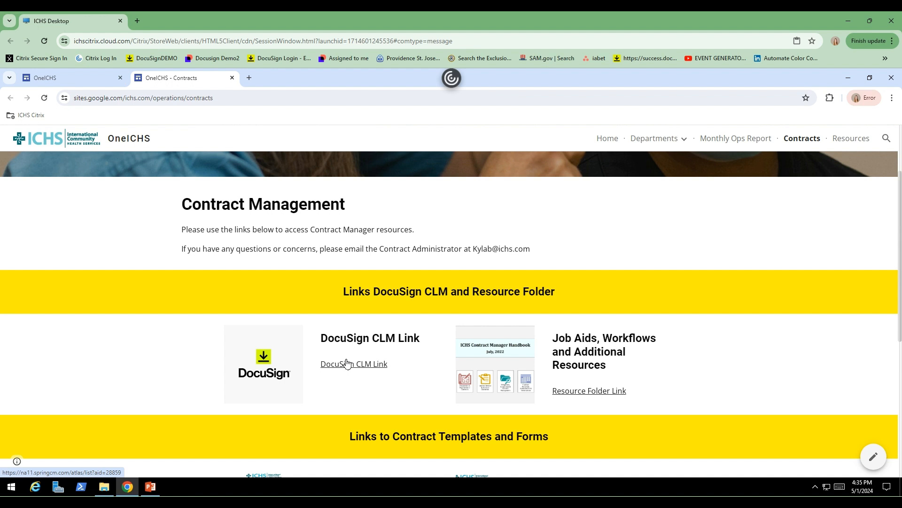
- Browse the ICHS-Links shortcuts folder in File Explorer, then follow the DocuSign CLM link on Contracts
click(104, 487)
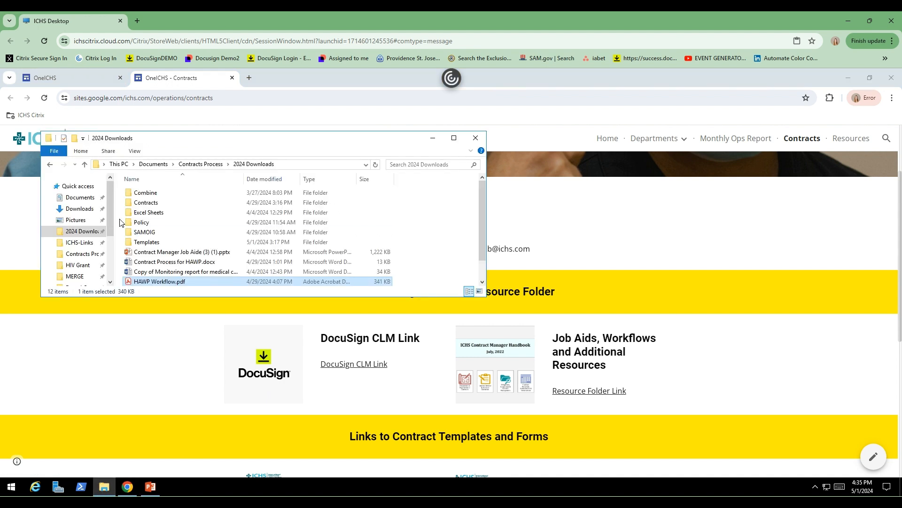
click(79, 242)
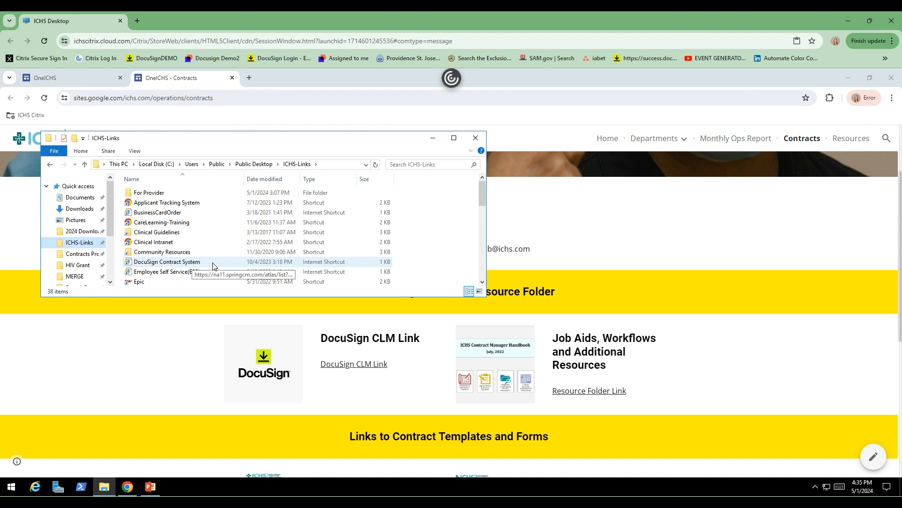
click(181, 374)
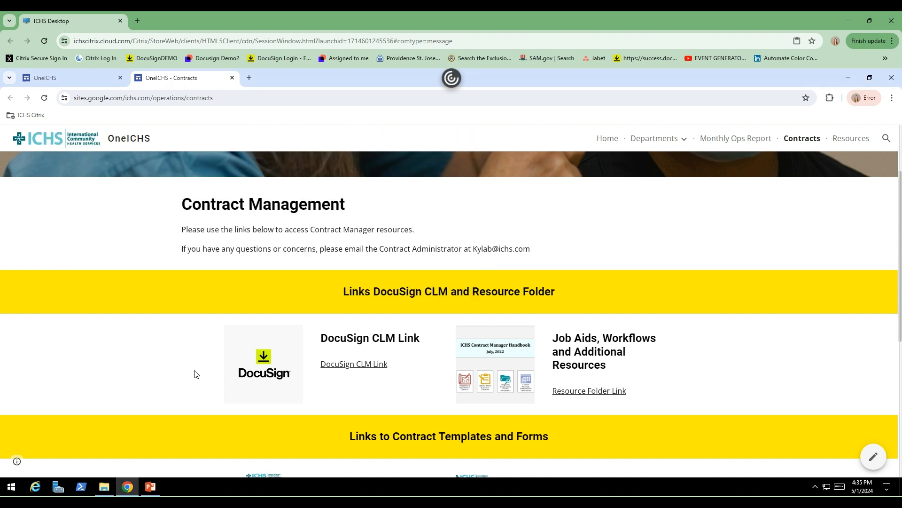
click(348, 365)
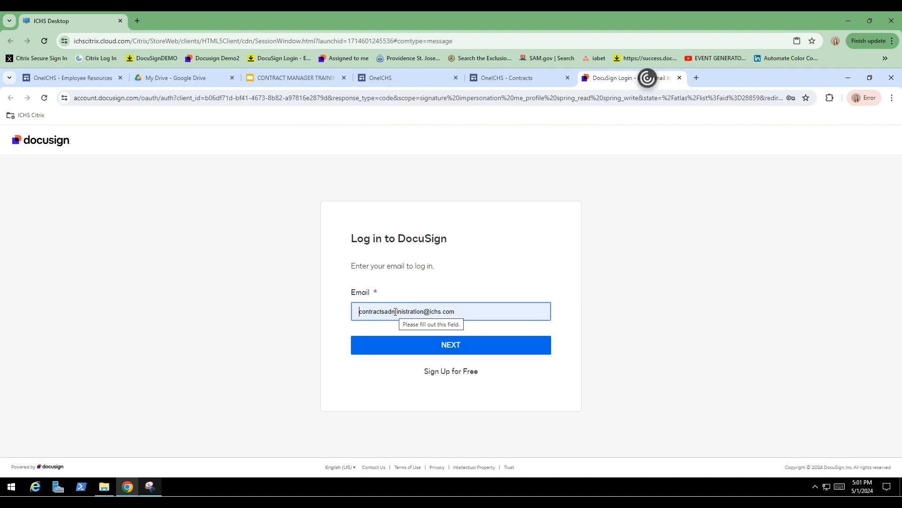
- Submit the log-in e-mail to sign in, then expand the left navigation sidebar
click(421, 346)
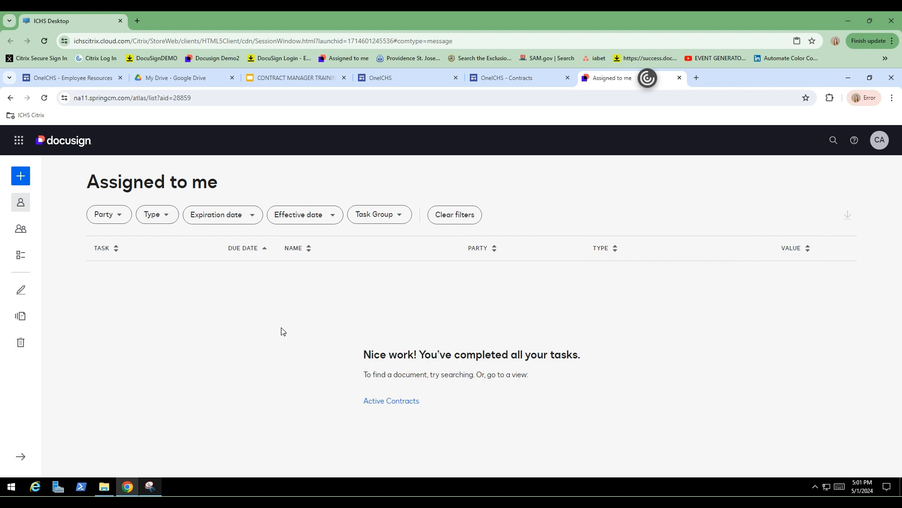
mouse_move(26, 177)
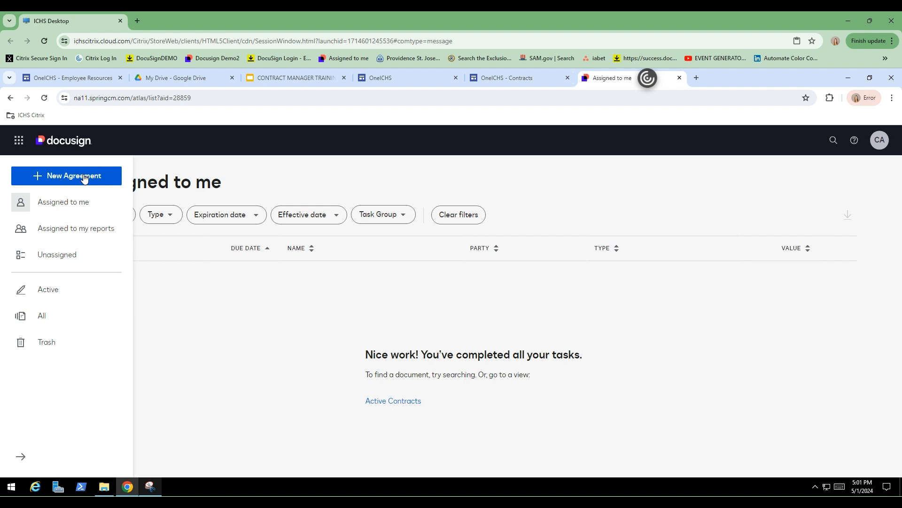
- Generate a new agreement with the ICHS Drafted Contract Templates process for Training Party Example
click(108, 176)
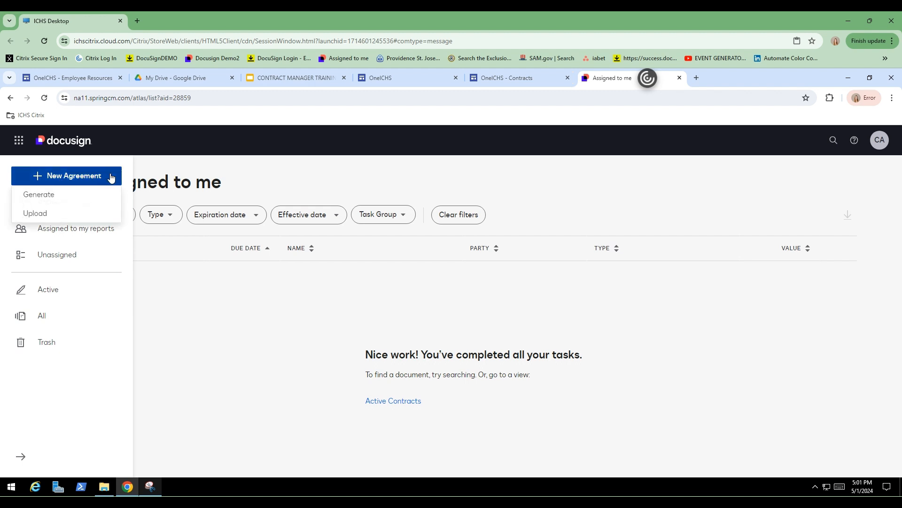
click(98, 198)
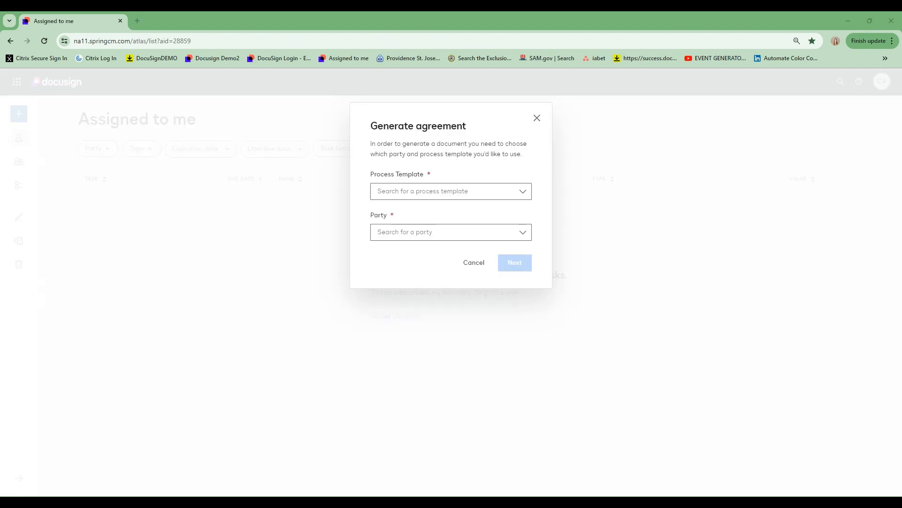
click(423, 194)
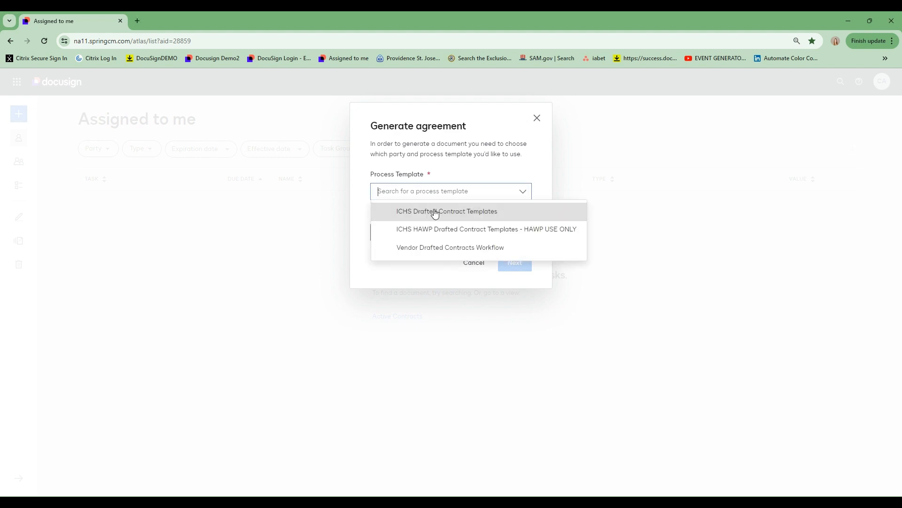
click(433, 210)
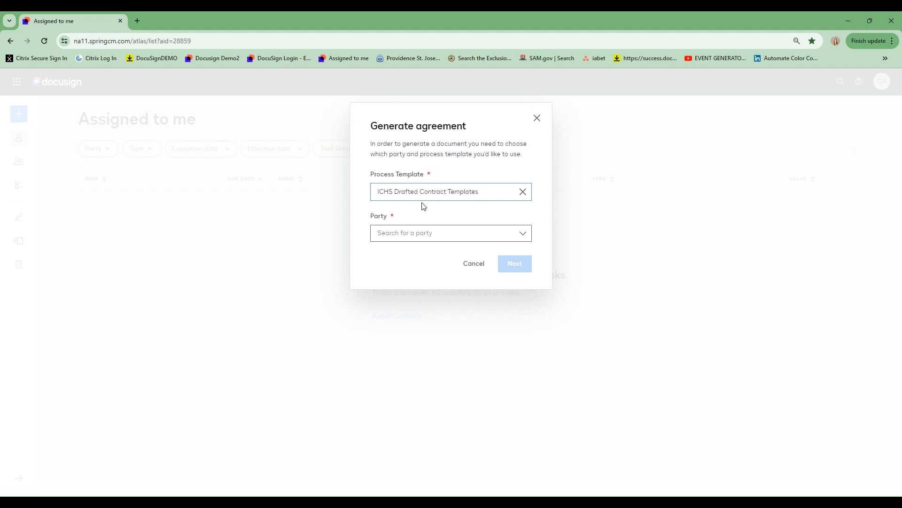
click(439, 234)
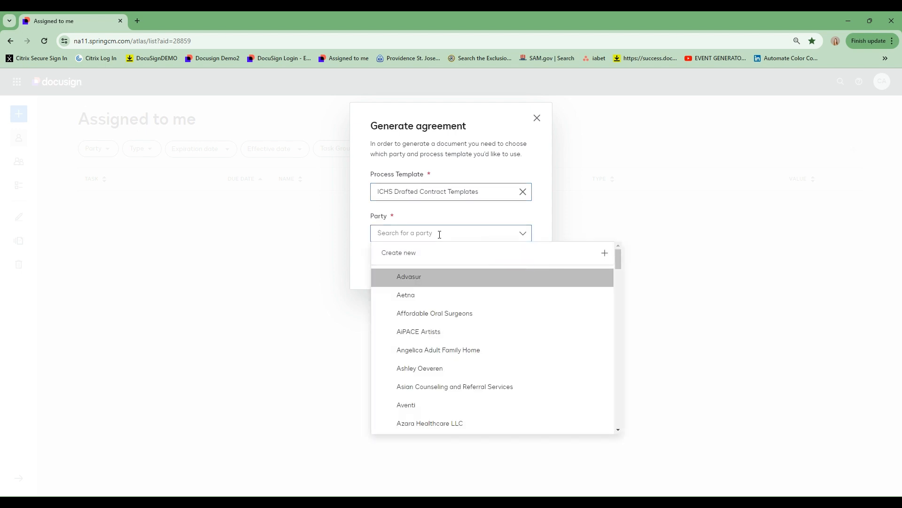
text(train)
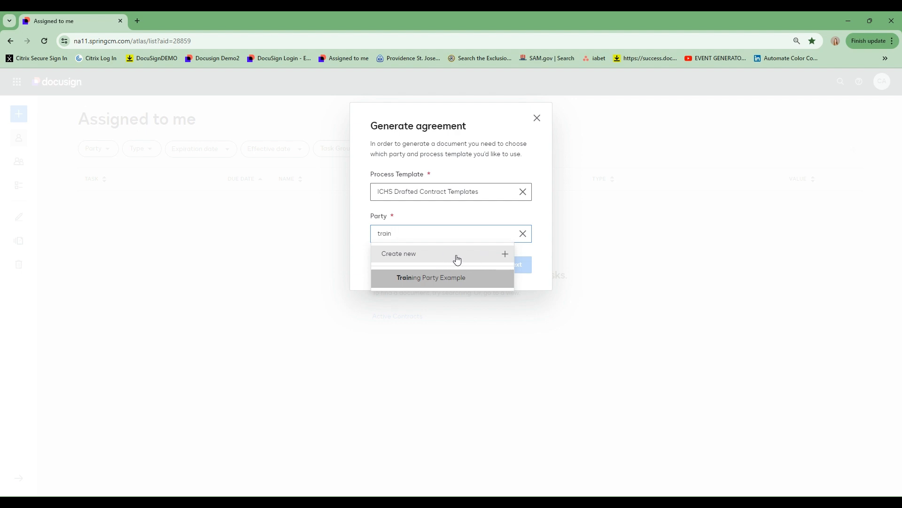
click(462, 287)
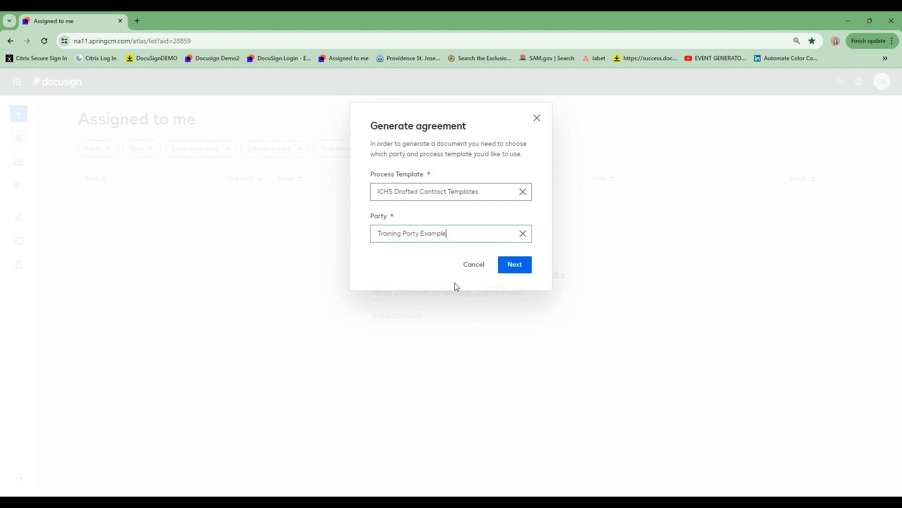
click(514, 265)
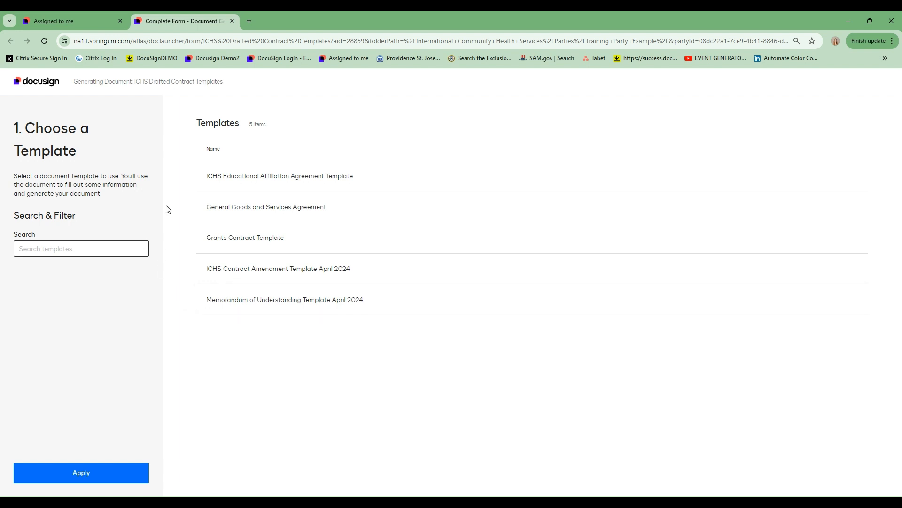
- Choose the General Goods and Services Agreement template, set Automatic Renewal to Yes, and paste the terms
click(257, 212)
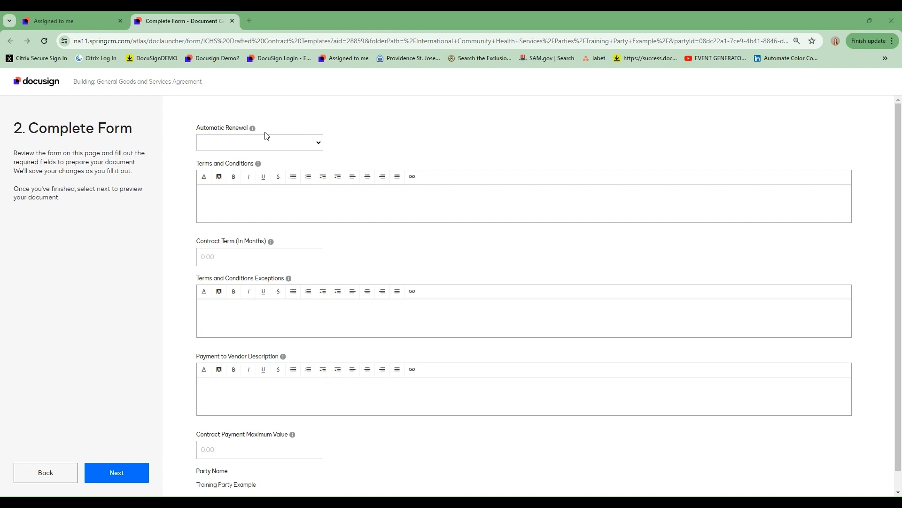
click(308, 142)
click(280, 163)
click(243, 196)
text(International Community Health Services will: ABC... The Contractor will: XYZ...)
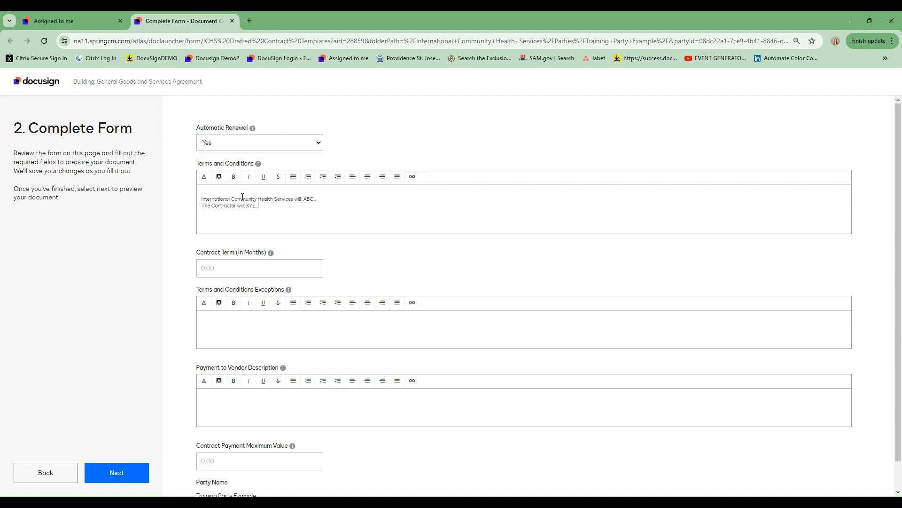
click(240, 192)
key(Delete)
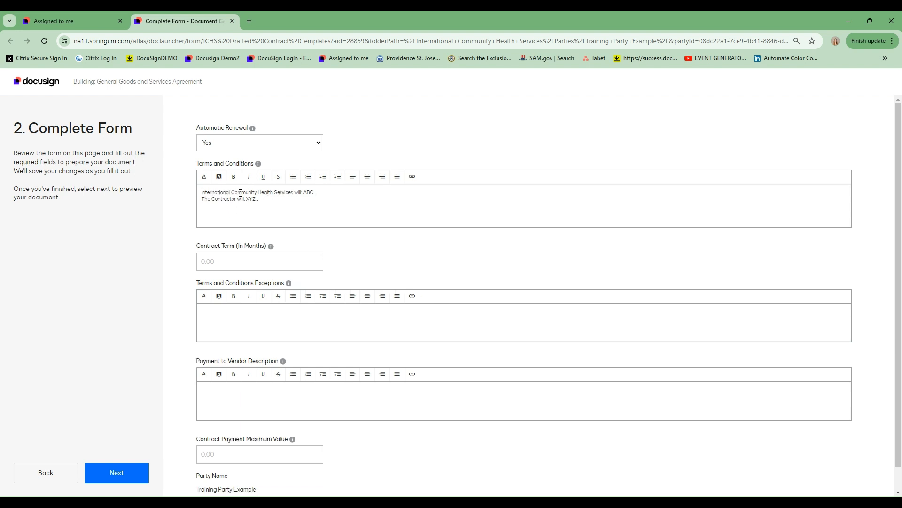
- Enter a 24-month term, N/A exceptions, the pasted payment description and a 24,694.00 maximum payment
mouse_move(258, 166)
click(266, 258)
text(24)
click(256, 329)
text(N/A)
click(233, 403)
text($24,694 invoiced half at the signing of this agreement and half at completion.)
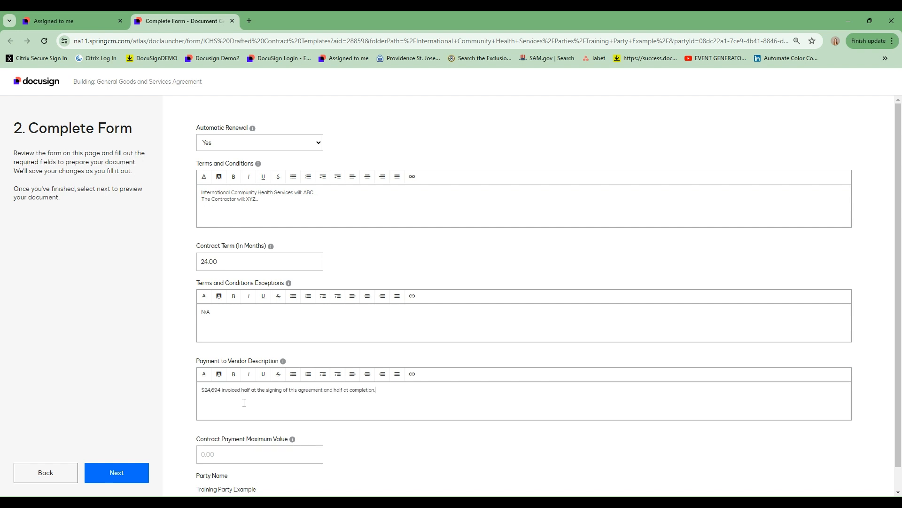
click(242, 457)
text(4,694)
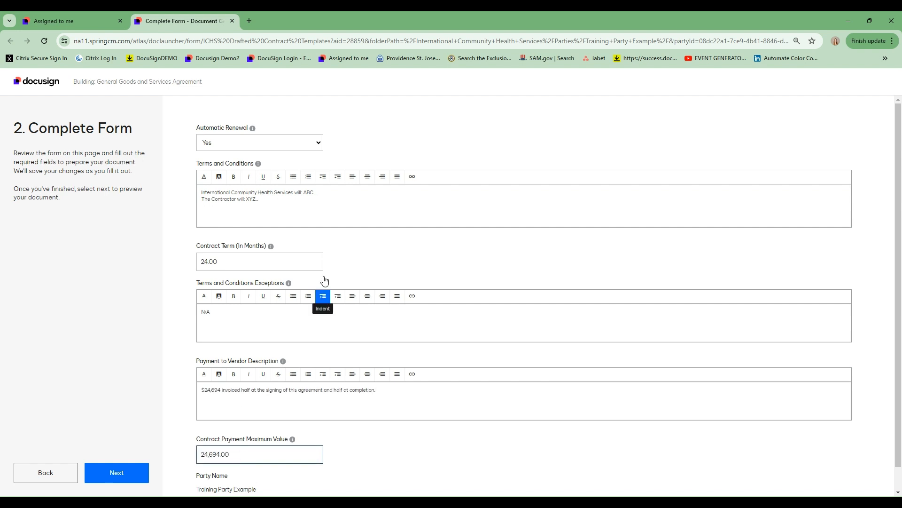
click(263, 399)
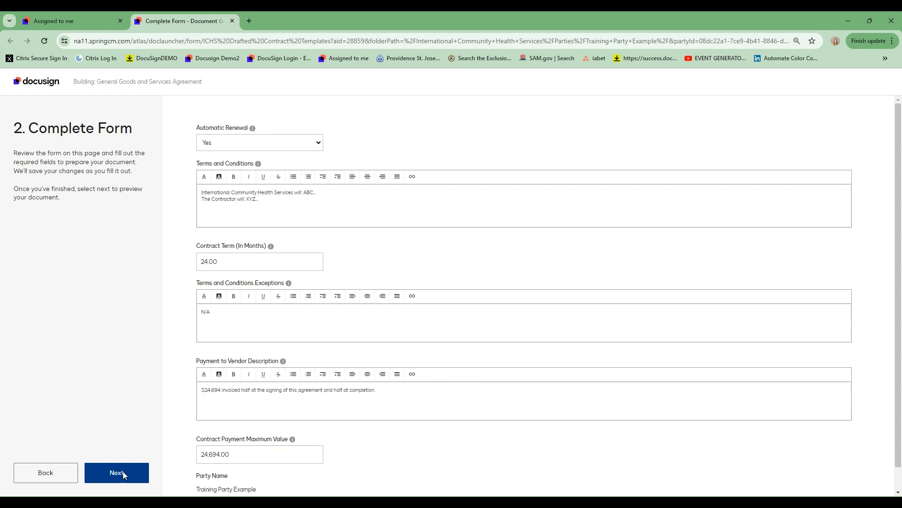
- Generate the agreement preview and scroll through it
click(123, 475)
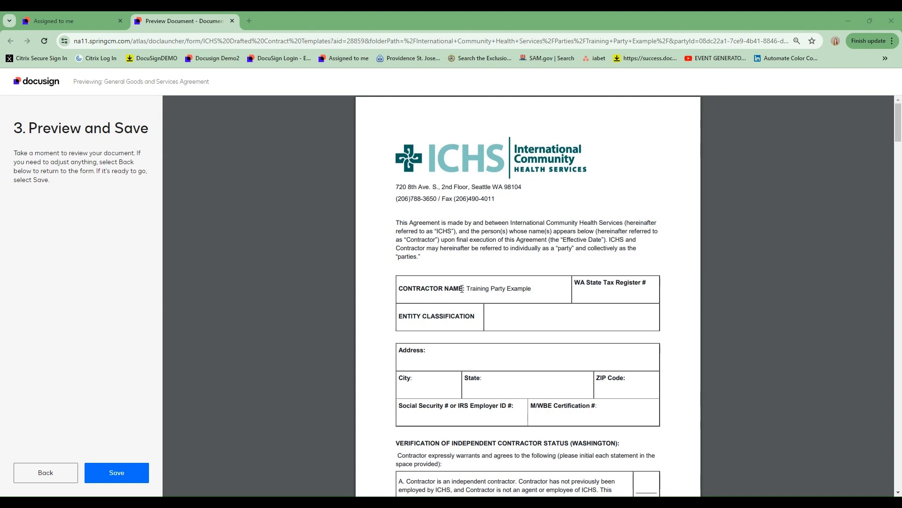
scroll(469, 298, down, 20)
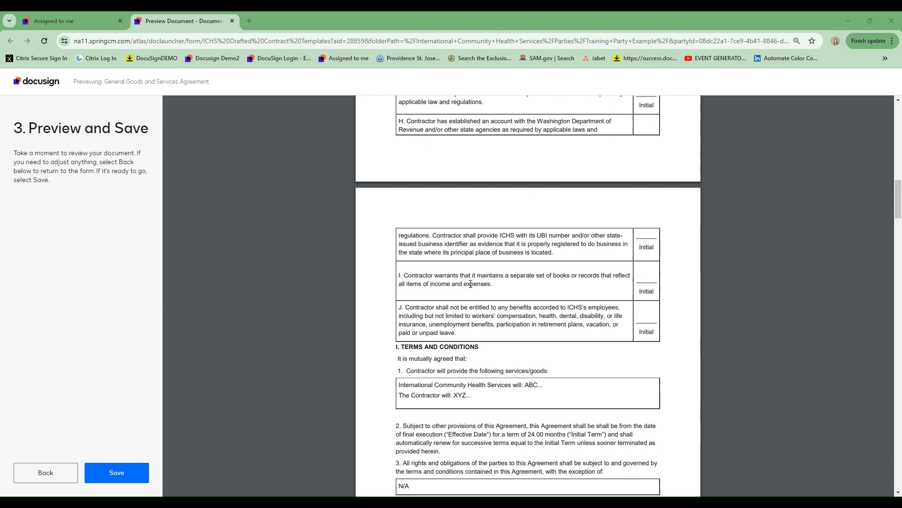
scroll(470, 284, up, 1)
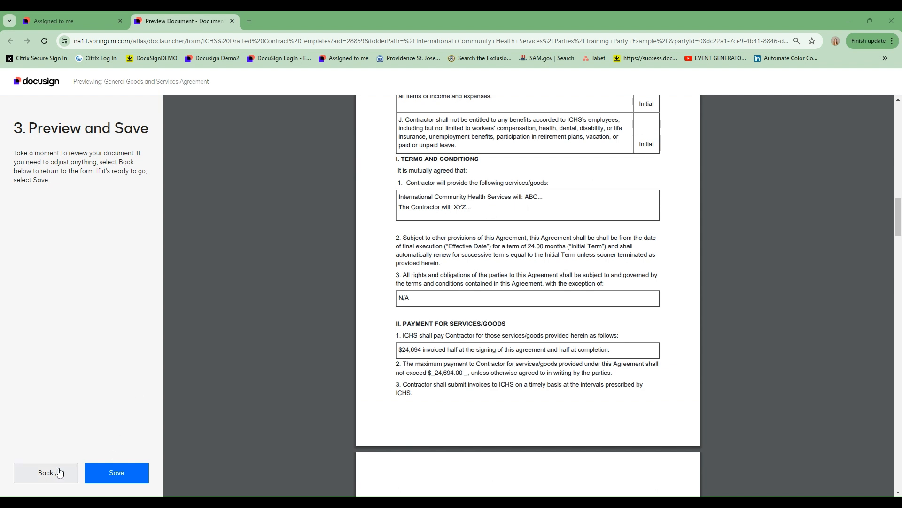
- Go back, add 'WYXZ' to the Terms and Conditions text, and rebuild the preview
click(46, 474)
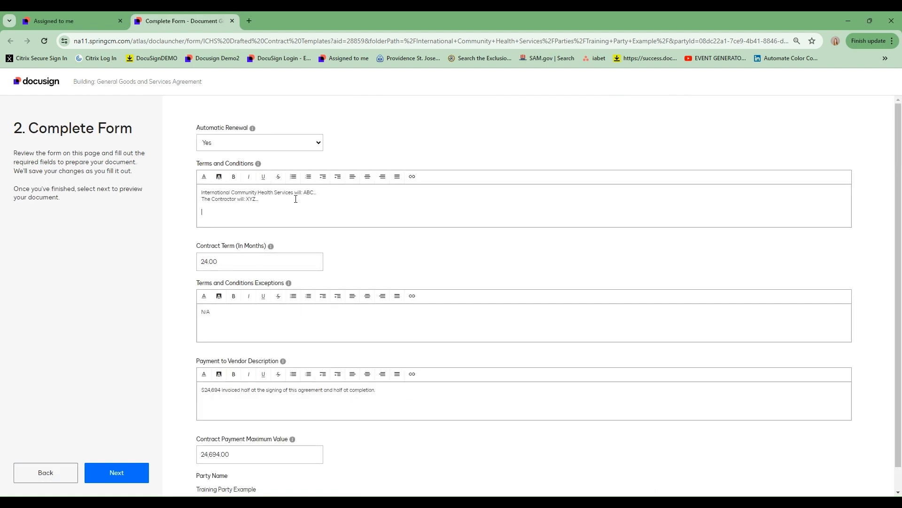
click(254, 200)
text(WYXZ)
click(131, 474)
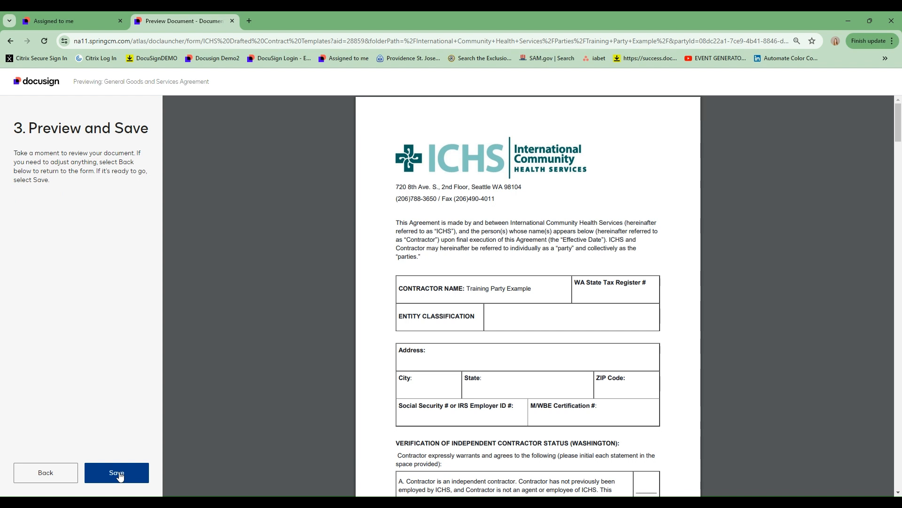
- Save the agreement and refresh Assigned to me until the external review task appears
click(120, 475)
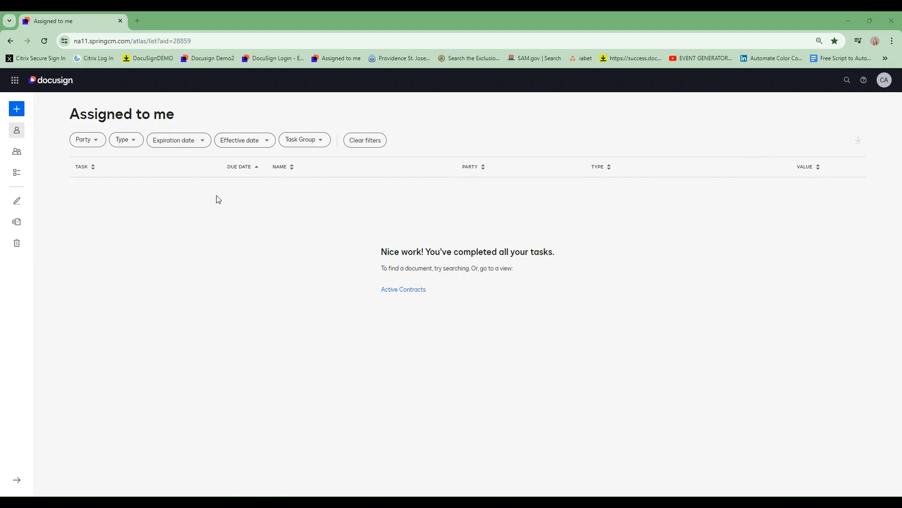
click(46, 41)
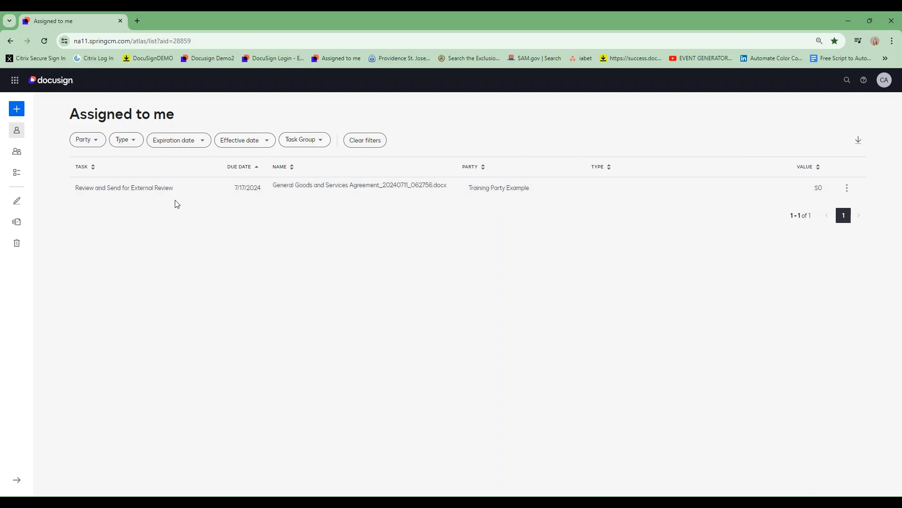
- Open the Review and Send for External Review task at normal zoom and scroll to Add recipients
click(322, 186)
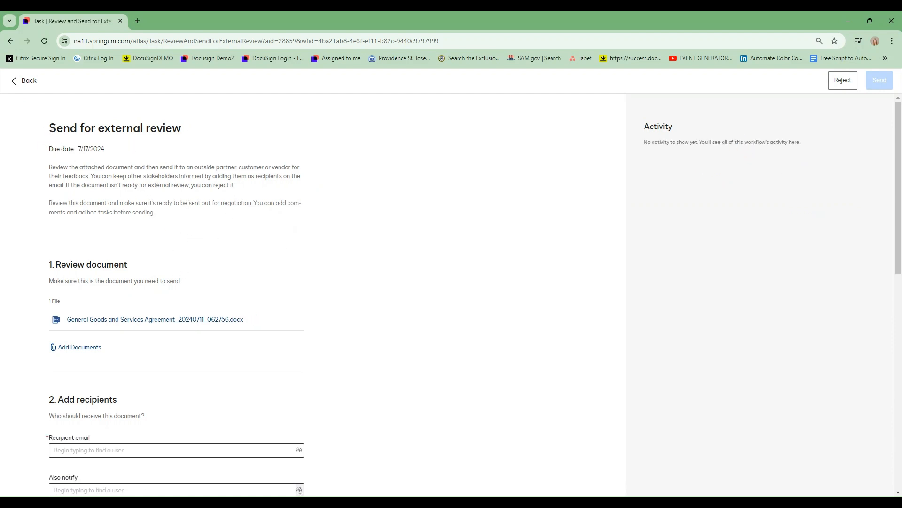
key(ctrl+0)
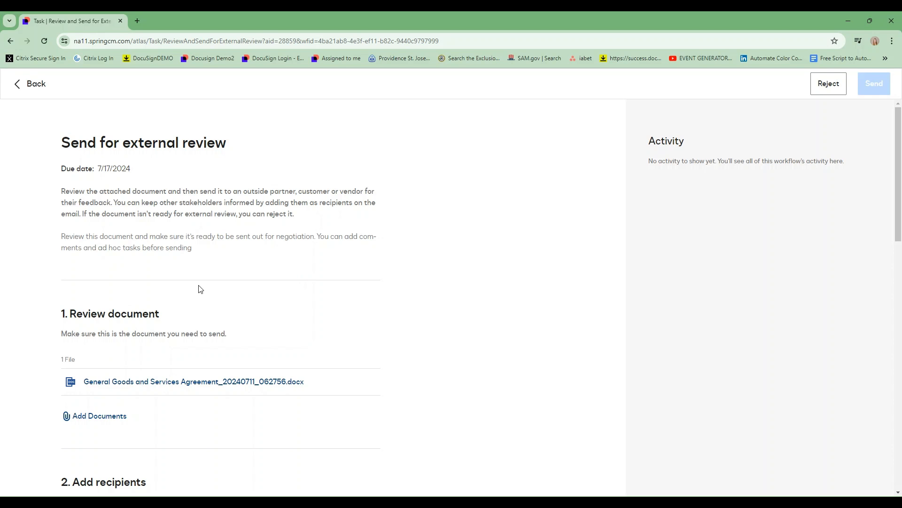
scroll(132, 263, down, 4)
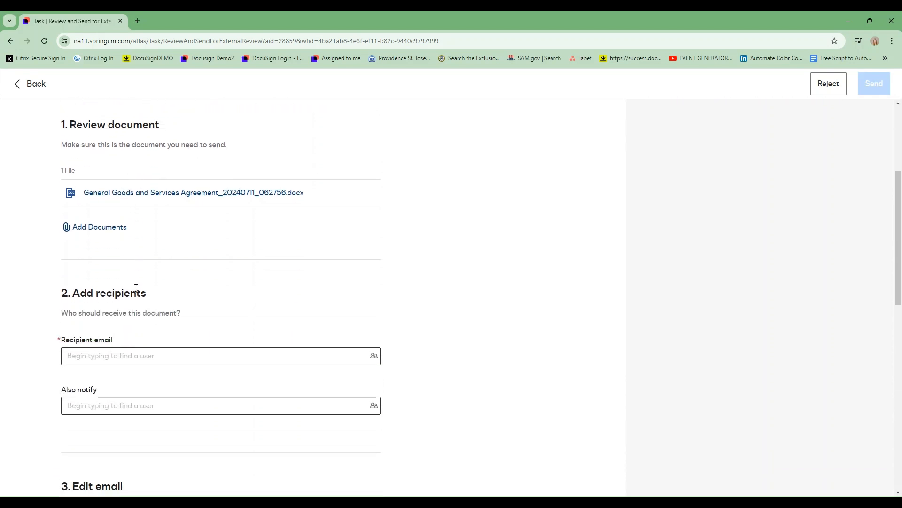
scroll(136, 287, down, 1)
scroll(155, 278, up, 1)
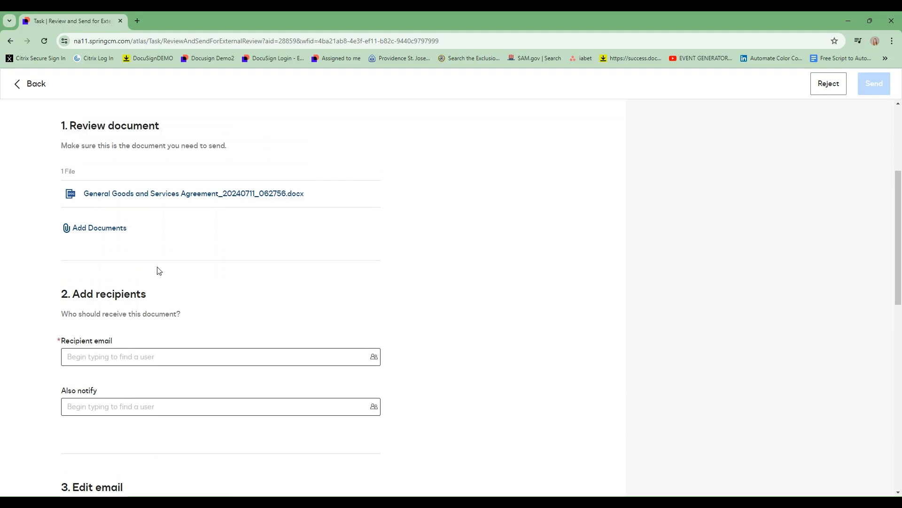
scroll(137, 241, up, 1)
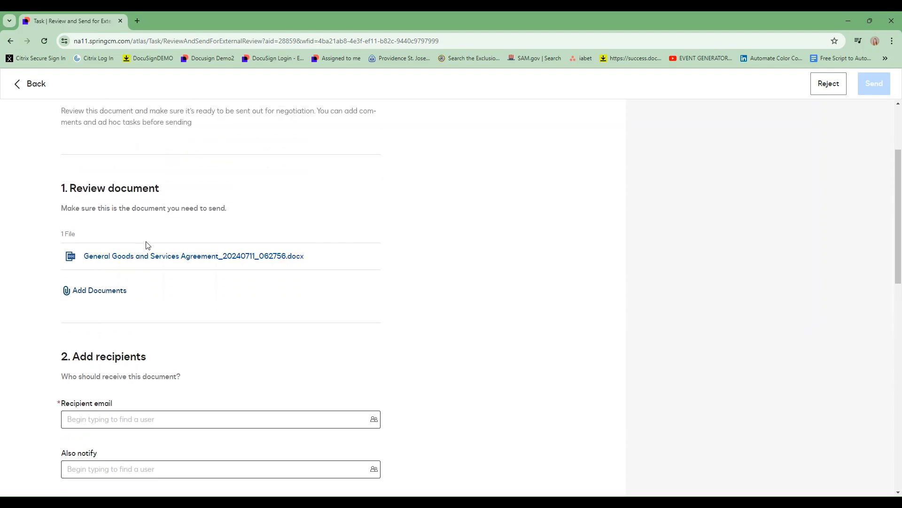
scroll(154, 305, down, 1)
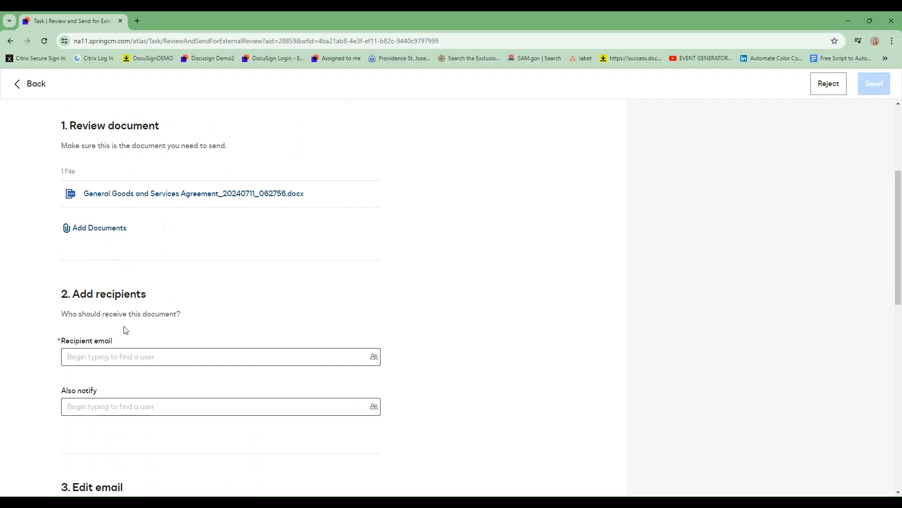
scroll(107, 258, up, 1)
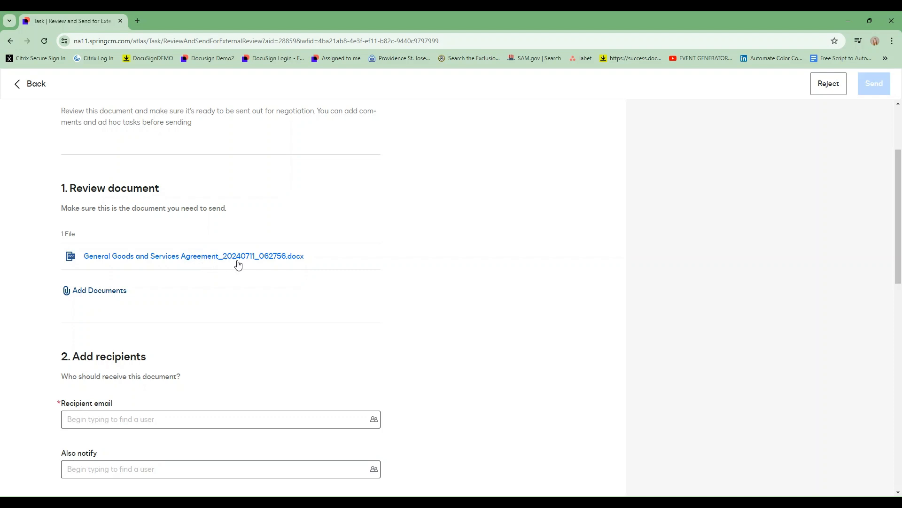
scroll(228, 262, down, 3)
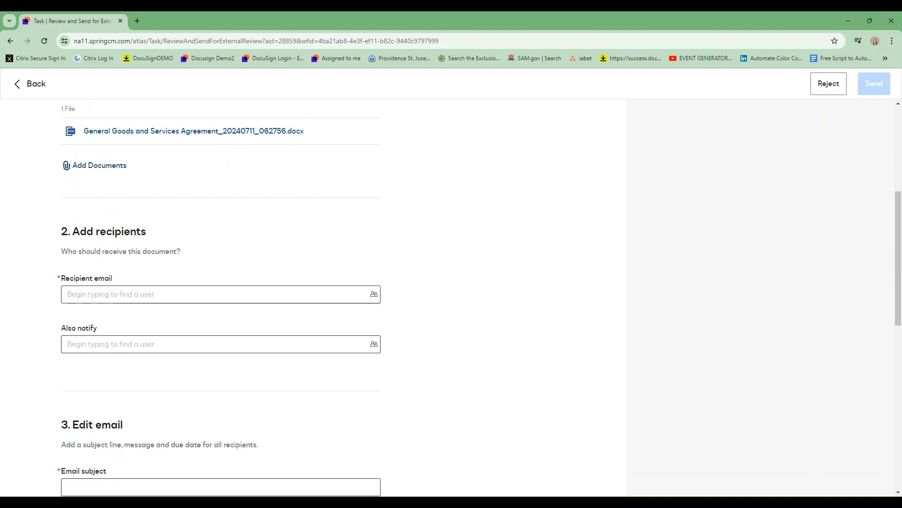
- Add the matching directory user as review recipient, then start filling the Also notify field
click(99, 292)
text(kyl)
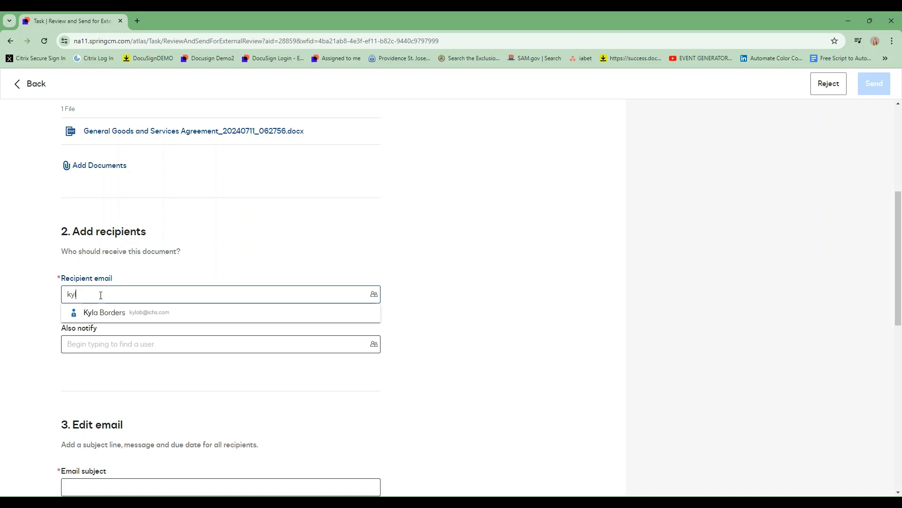
click(76, 313)
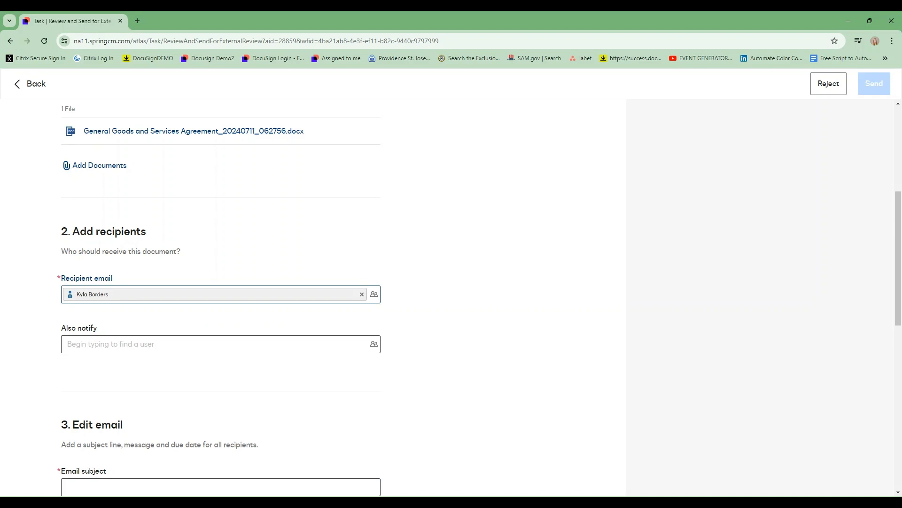
click(145, 344)
scroll(96, 335, down, 3)
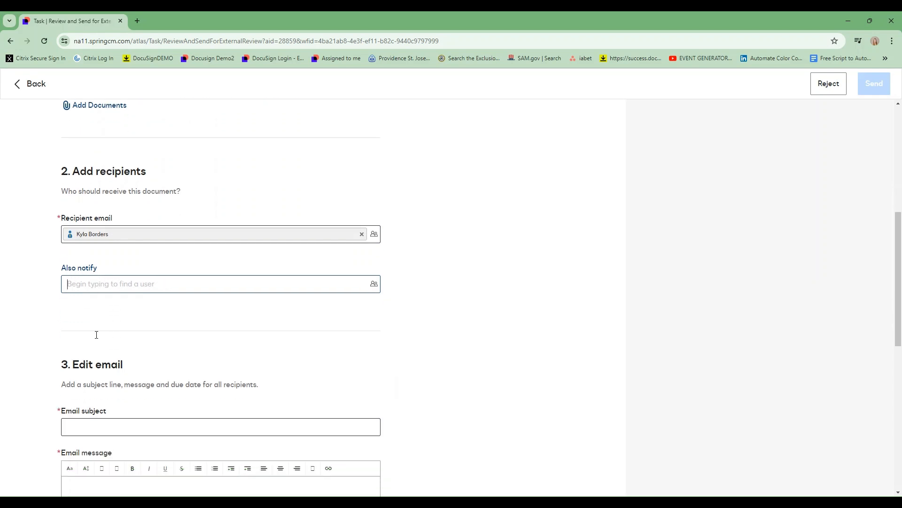
scroll(96, 334, down, 1)
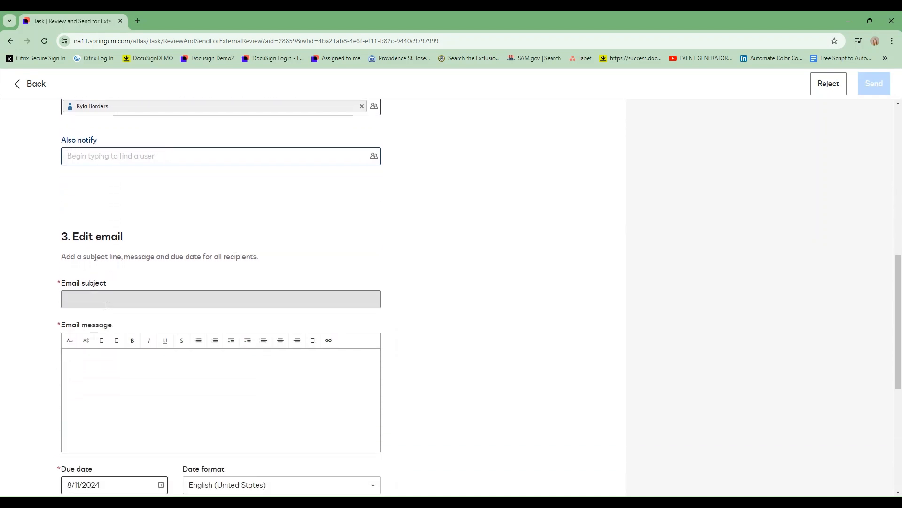
- Use 'ICHS / Training Party Example - Contract Review - 2024' as the subject and paste the review message, removing the blank first line
click(111, 302)
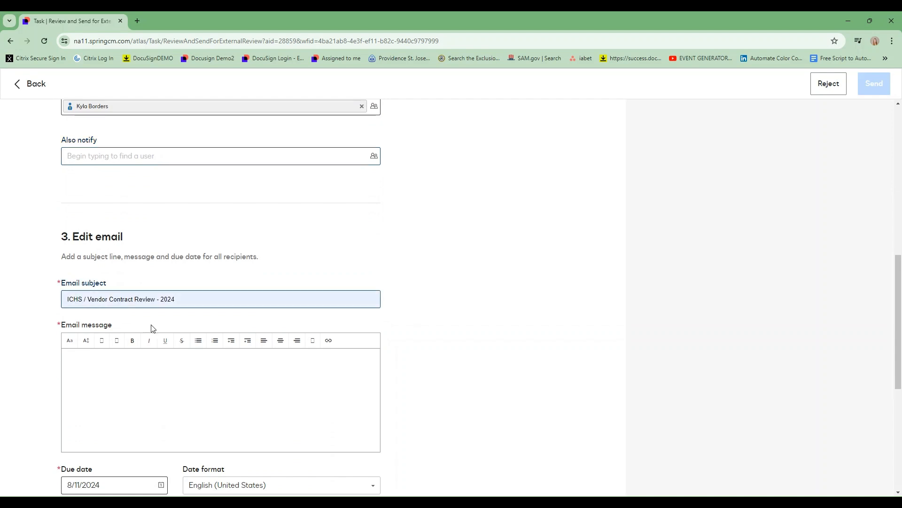
click(170, 361)
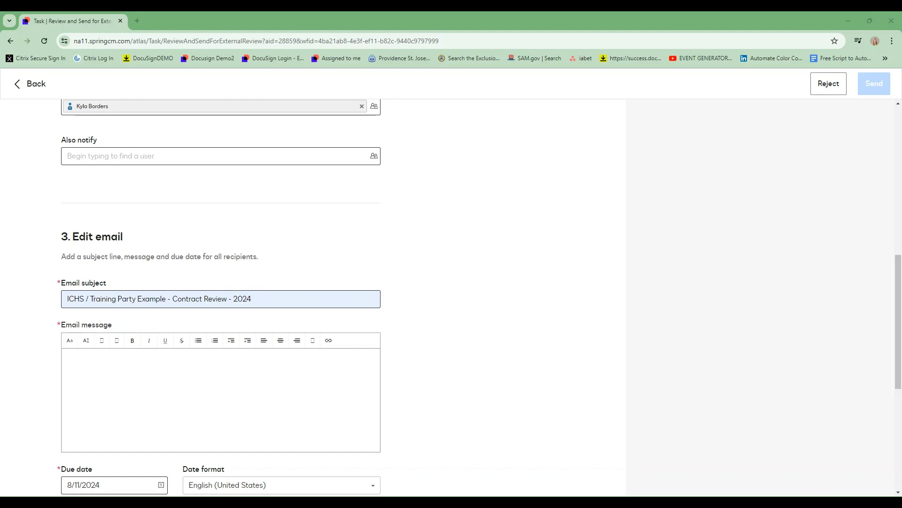
click(155, 373)
text(Hello, Please review the attached contract and note that this is just a review, execution will come at a later date. Thank you, Kyla)
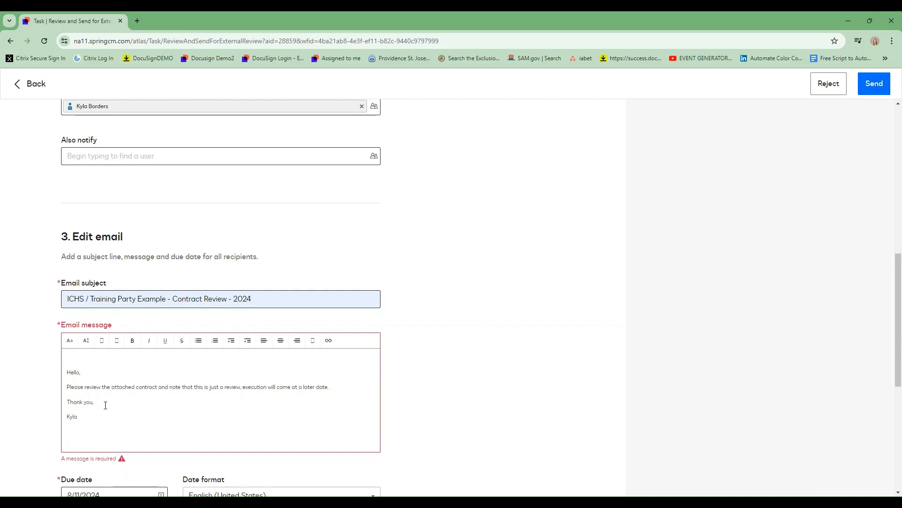
click(99, 359)
key(Delete)
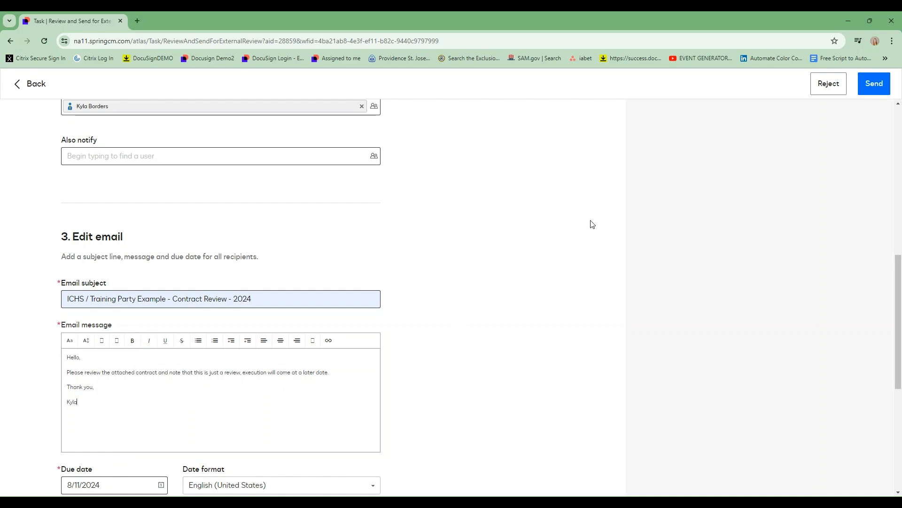
- Send the agreement for external review, then find the DocuSign request in Gmail
click(875, 85)
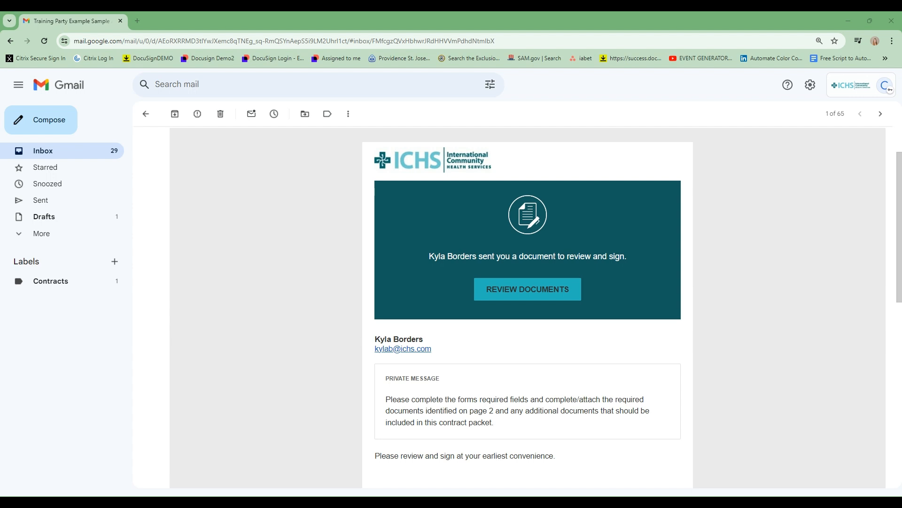
scroll(443, 328, up, 2)
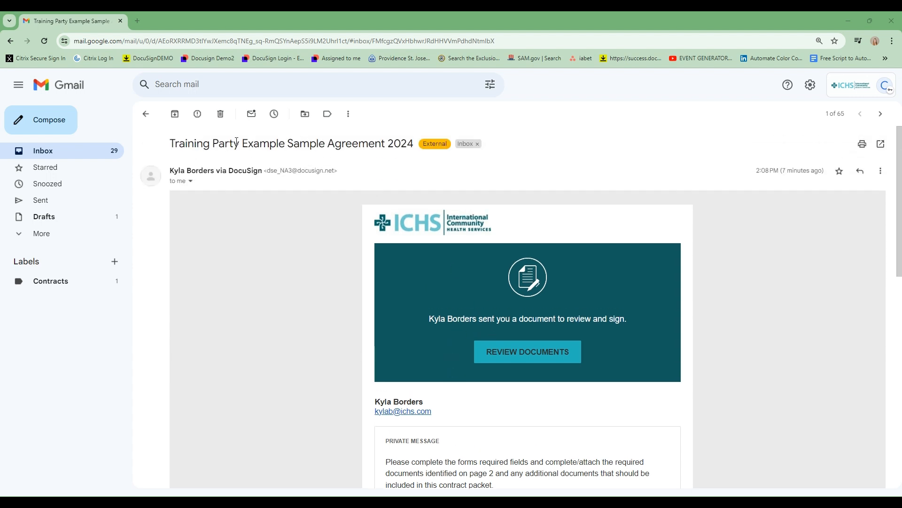
scroll(433, 306, down, 1)
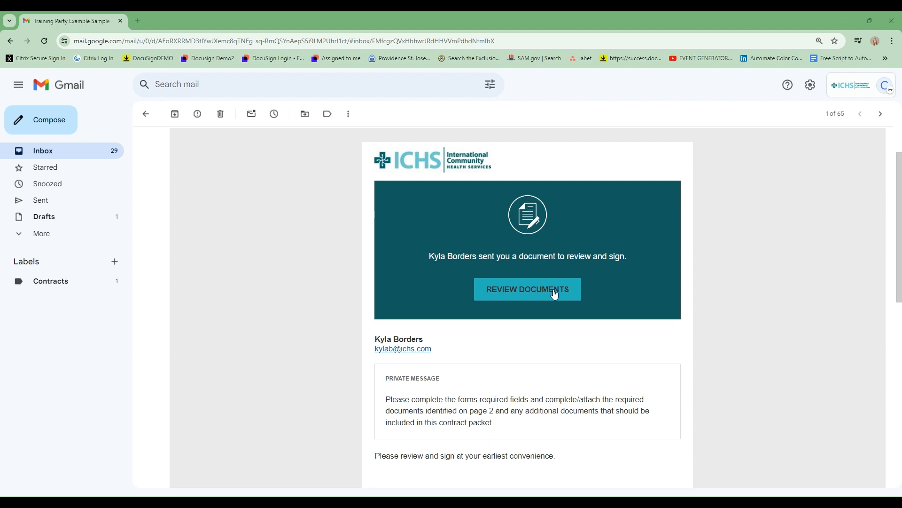
- Open the documents for review, and enter value 12000 and description 'Contractor will provide services XYZ'
click(554, 294)
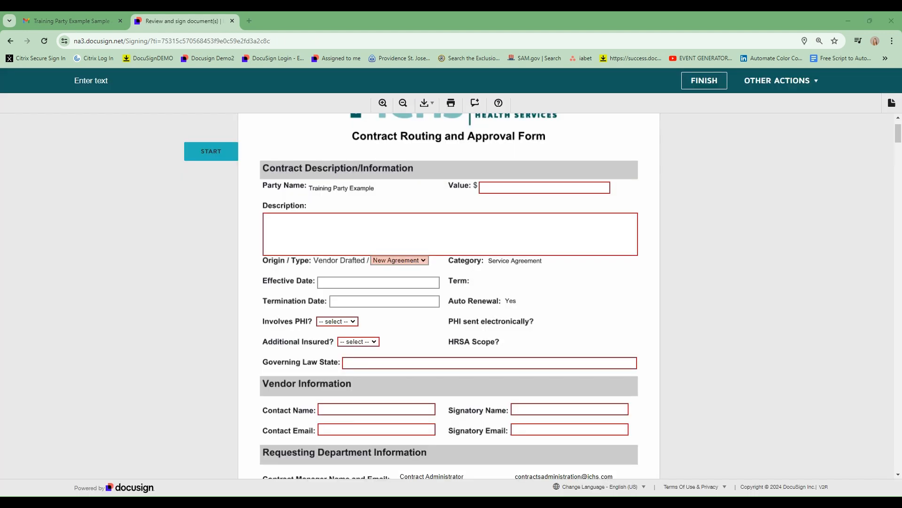
click(520, 186)
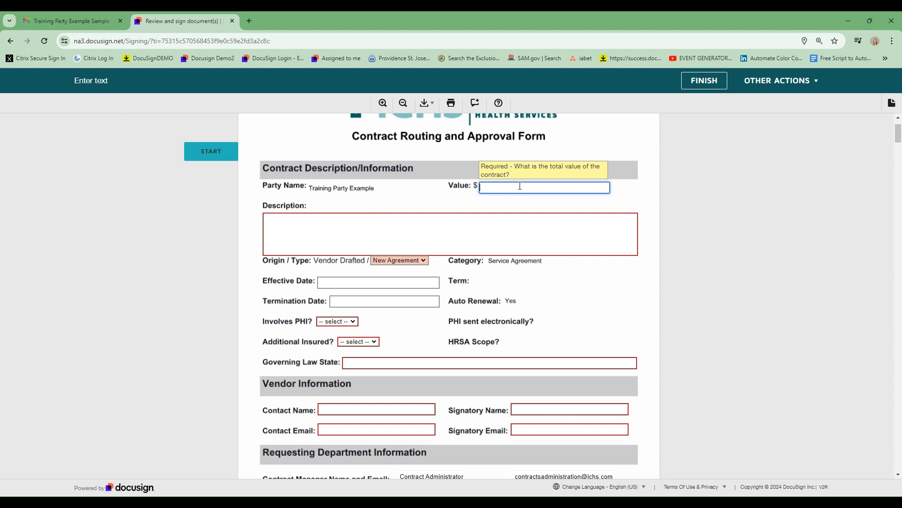
text(12000)
key(Tab)
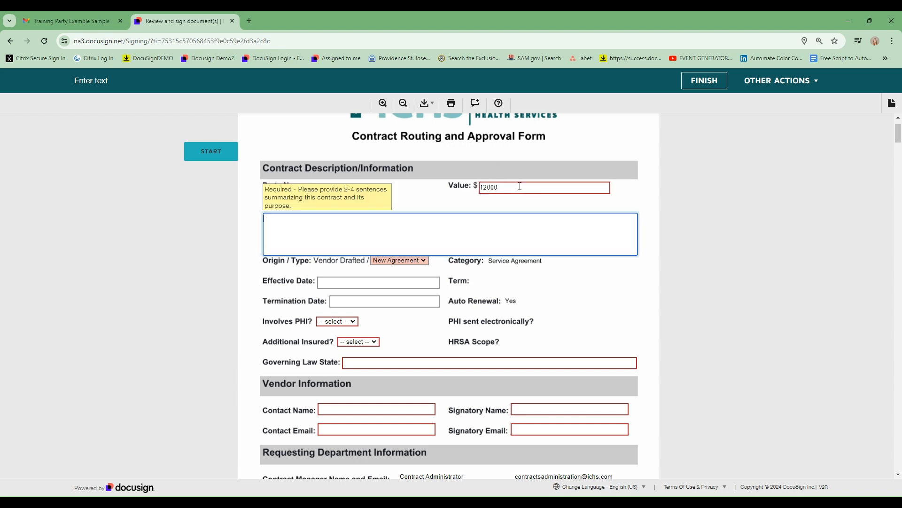
text(Contractor will provide services XYZ)
click(211, 231)
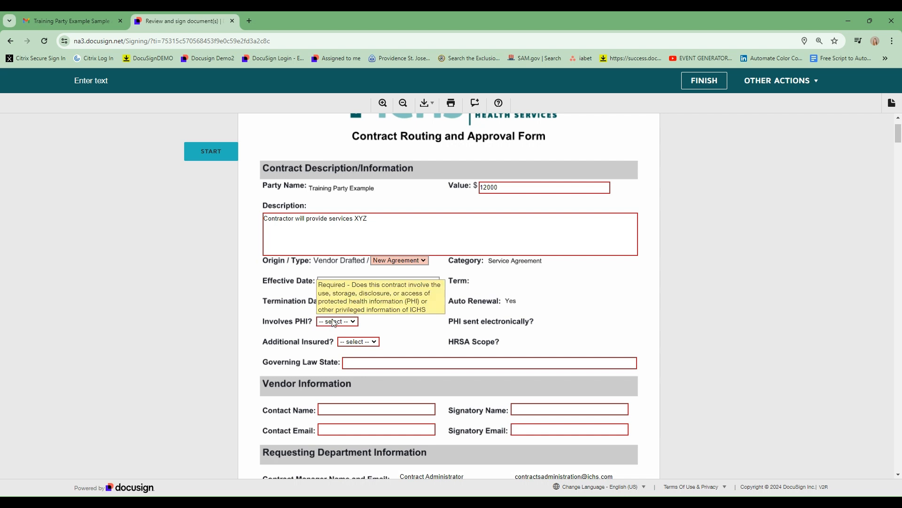
- Answer No for Involves PHI and Additional Insured, and enter Washington as Governing Law State
click(334, 322)
click(339, 341)
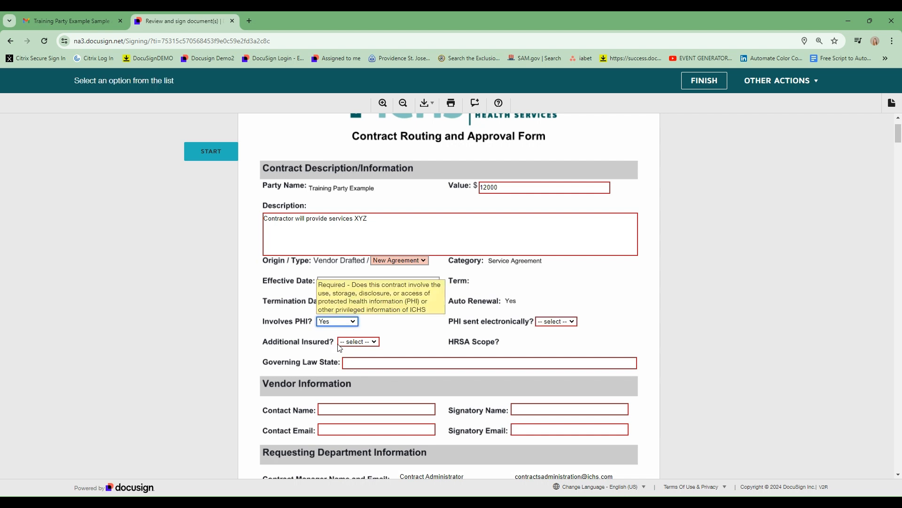
key(Down)
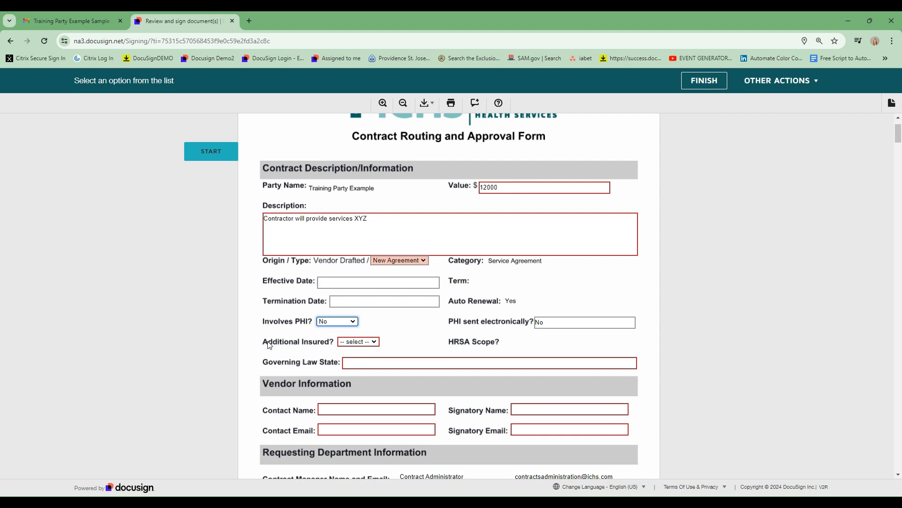
click(369, 345)
click(354, 366)
click(355, 362)
text(Washington)
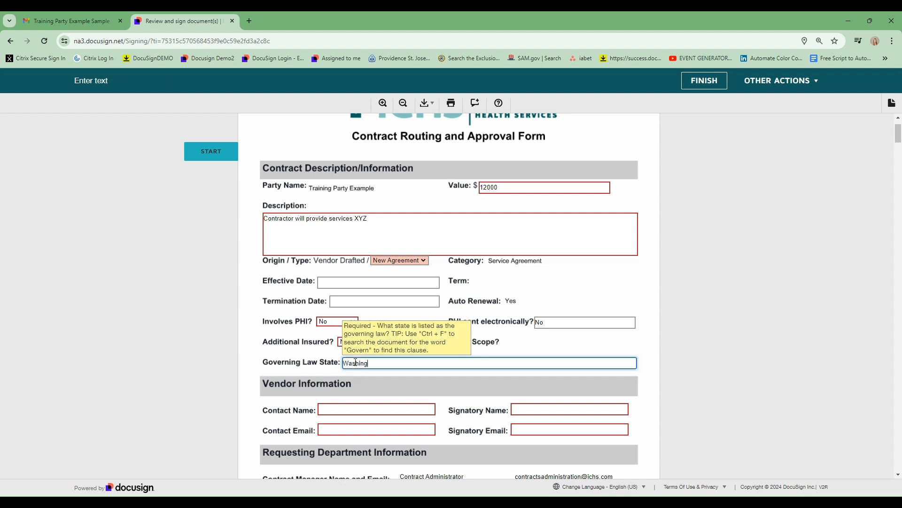
click(368, 409)
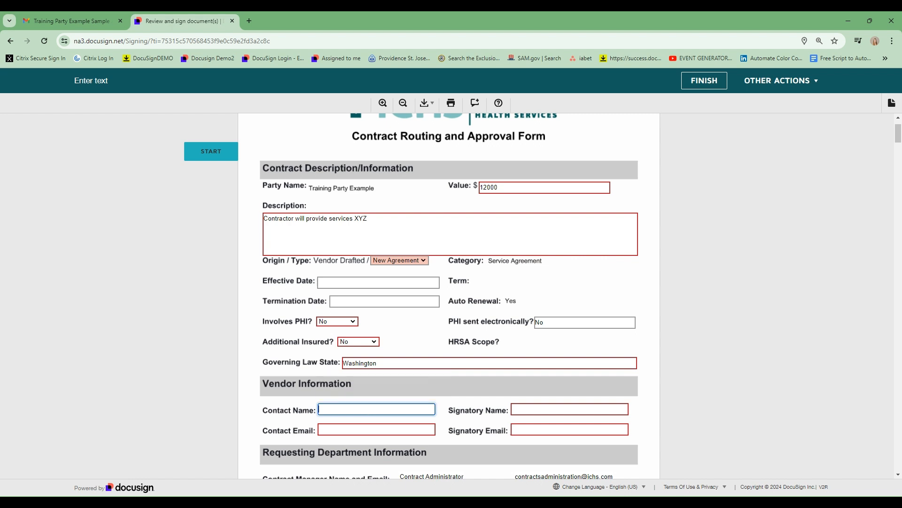
- Enter the vendor contact's name and paste the contact's e-mail address
scroll(368, 410, down, 1)
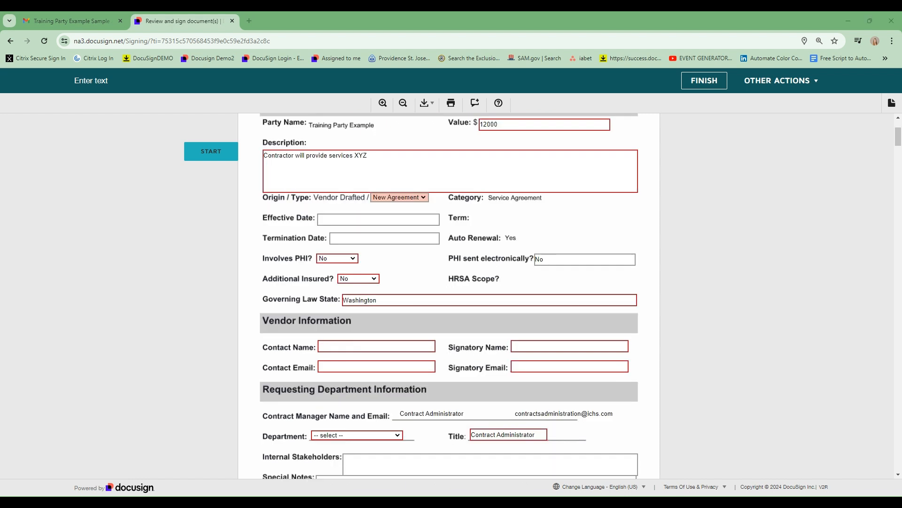
click(350, 346)
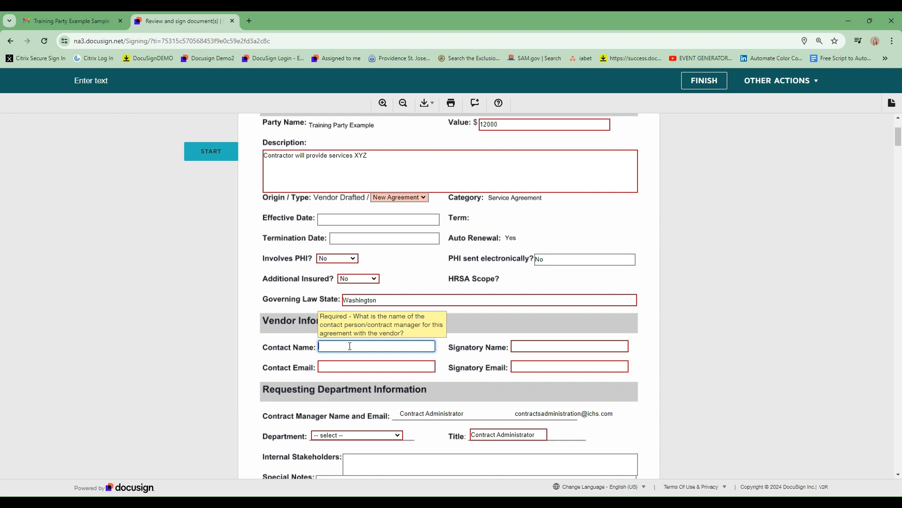
text(Buzz L Year)
key(Tab)
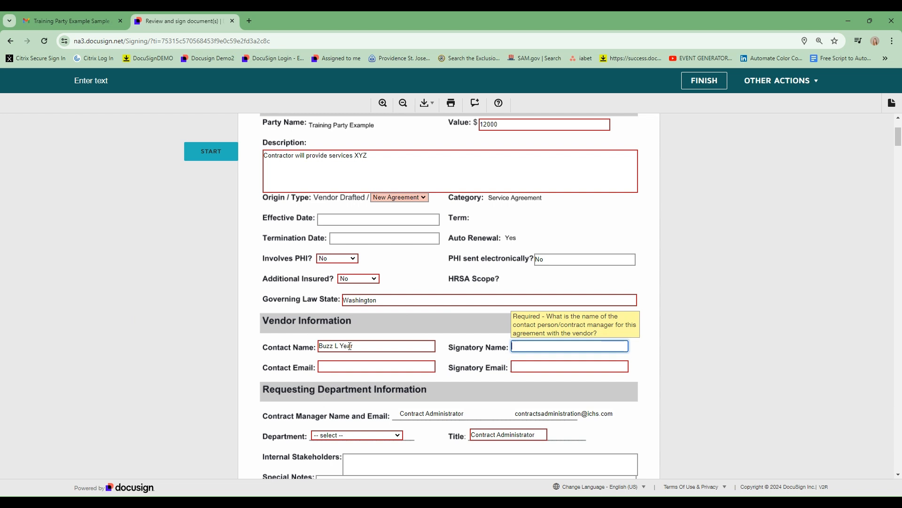
key(Tab)
key(ctrl+v)
key(Tab)
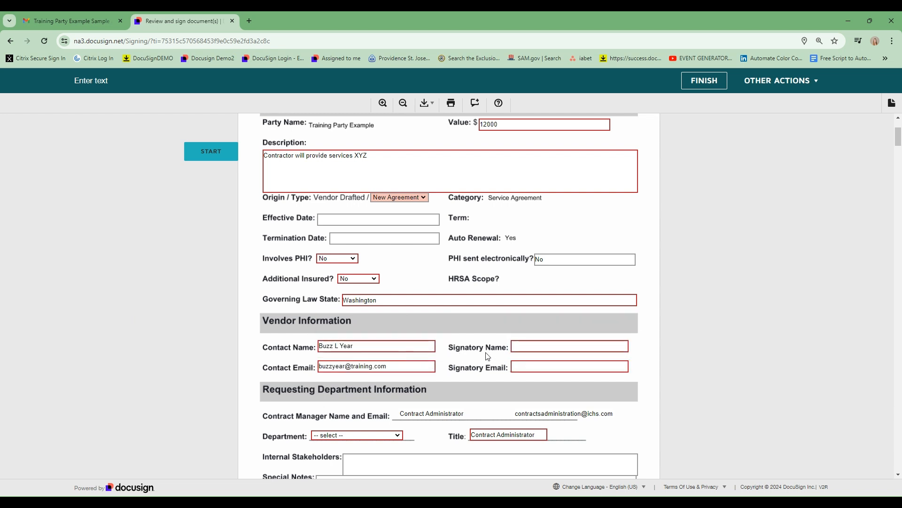
- Fill in the signatory's name and e-mail address in Vendor Information
click(527, 345)
key(Tab)
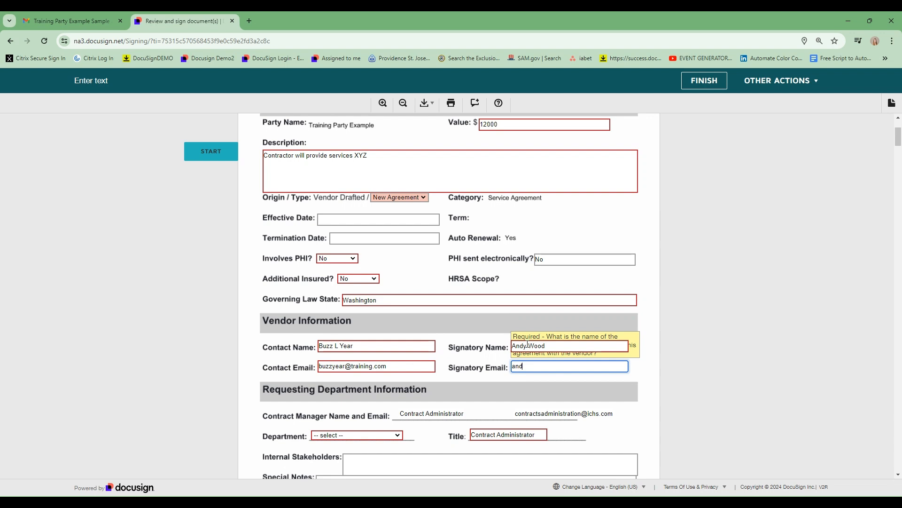
click(479, 358)
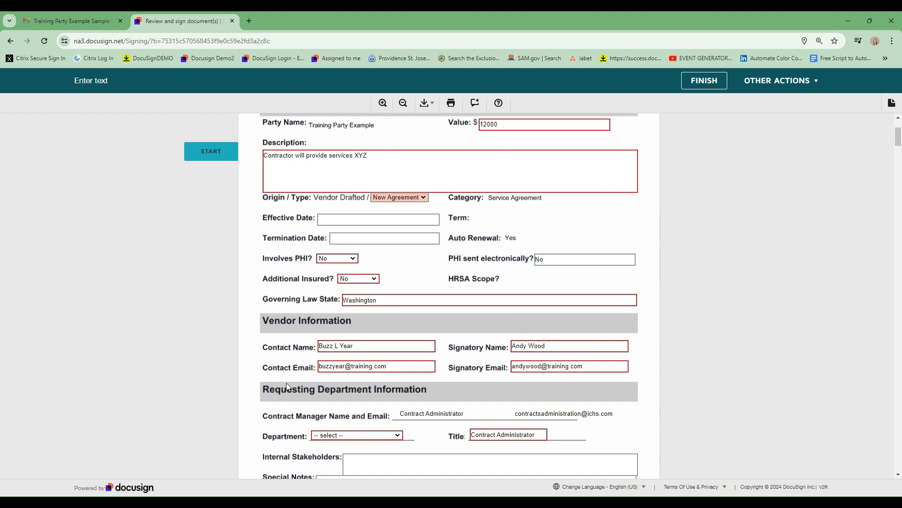
scroll(343, 406, down, 1)
click(327, 373)
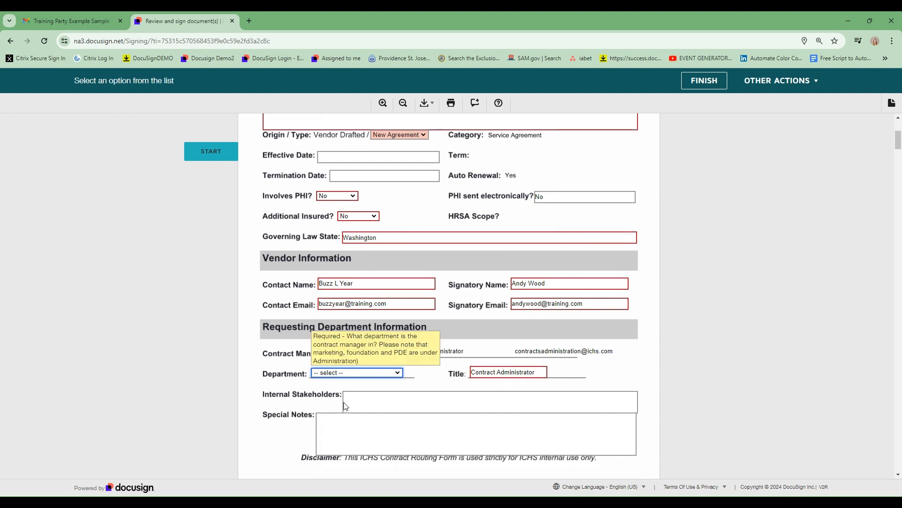
- Choose Administration as the department and scroll through page 2 to review the completed form
click(338, 443)
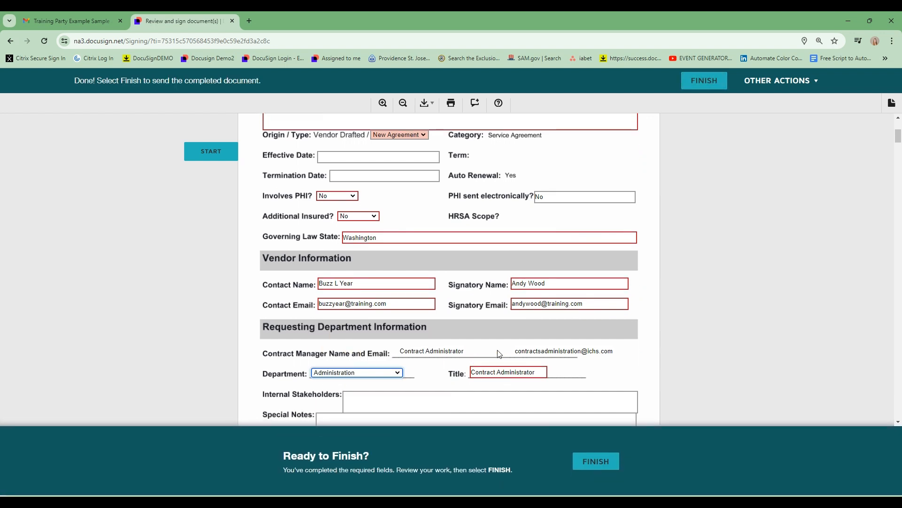
scroll(418, 369, down, 2)
scroll(418, 363, down, 1)
scroll(417, 363, down, 3)
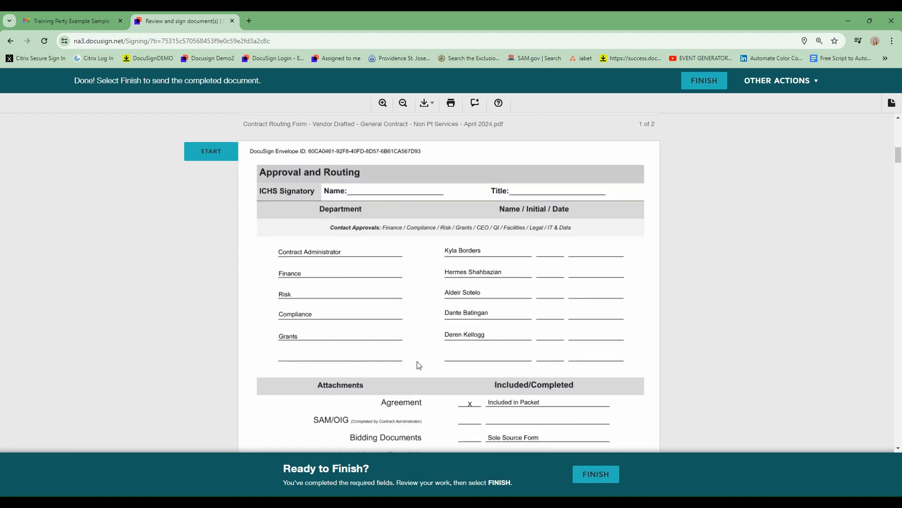
scroll(418, 366, down, 4)
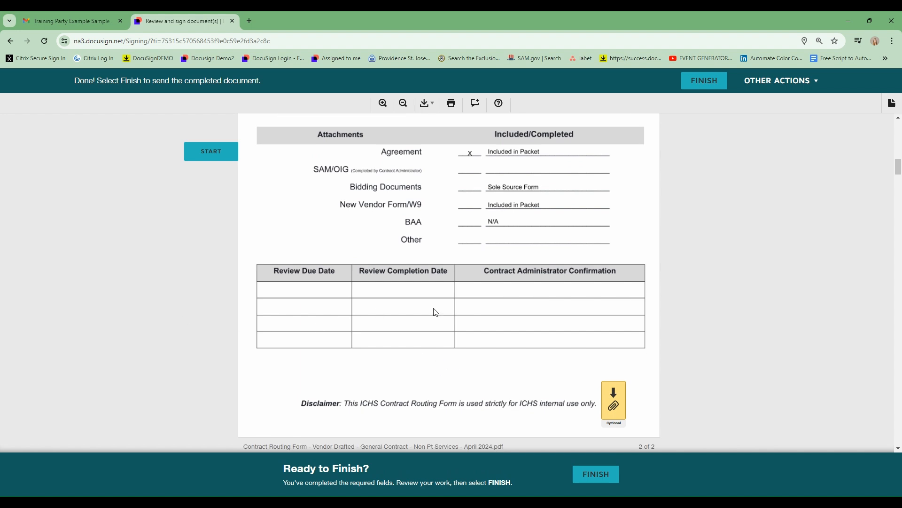
scroll(477, 232, up, 1)
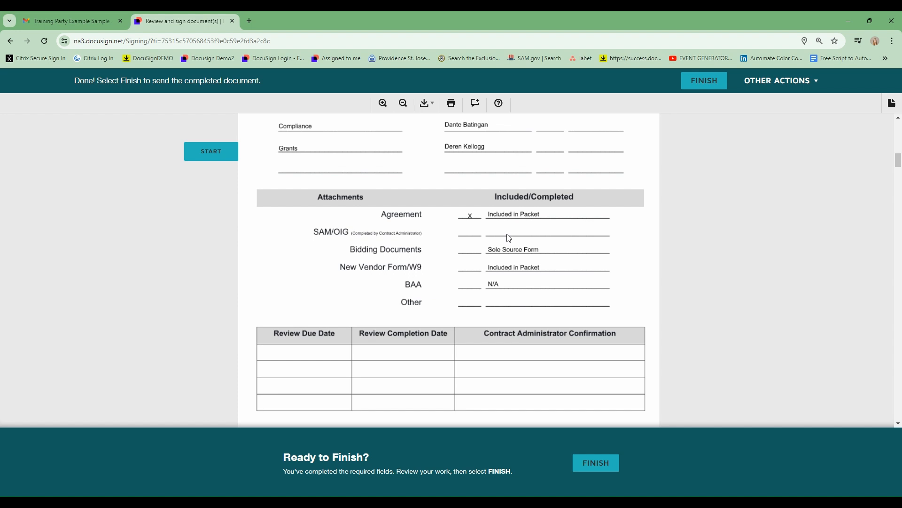
scroll(479, 246, down, 1)
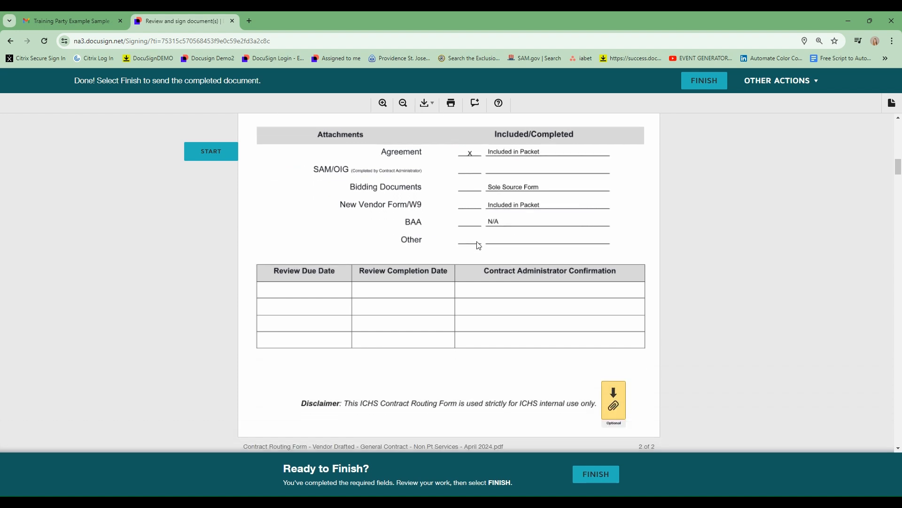